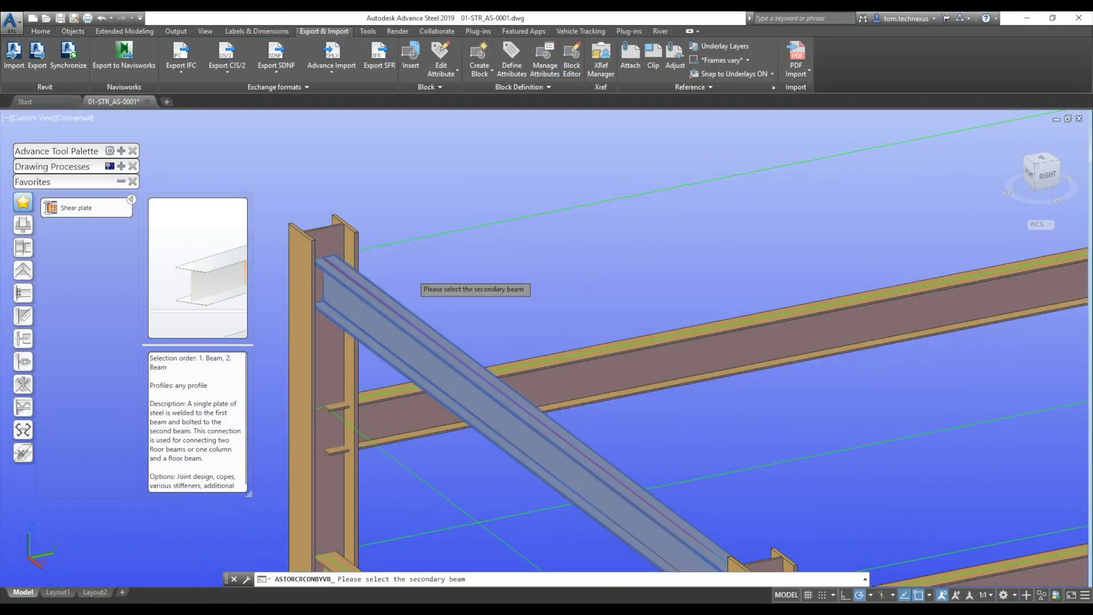
Get past the intro montage and start in the new empty Drawing1.
{"action": "left_click", "coordinate": [642, 417]}
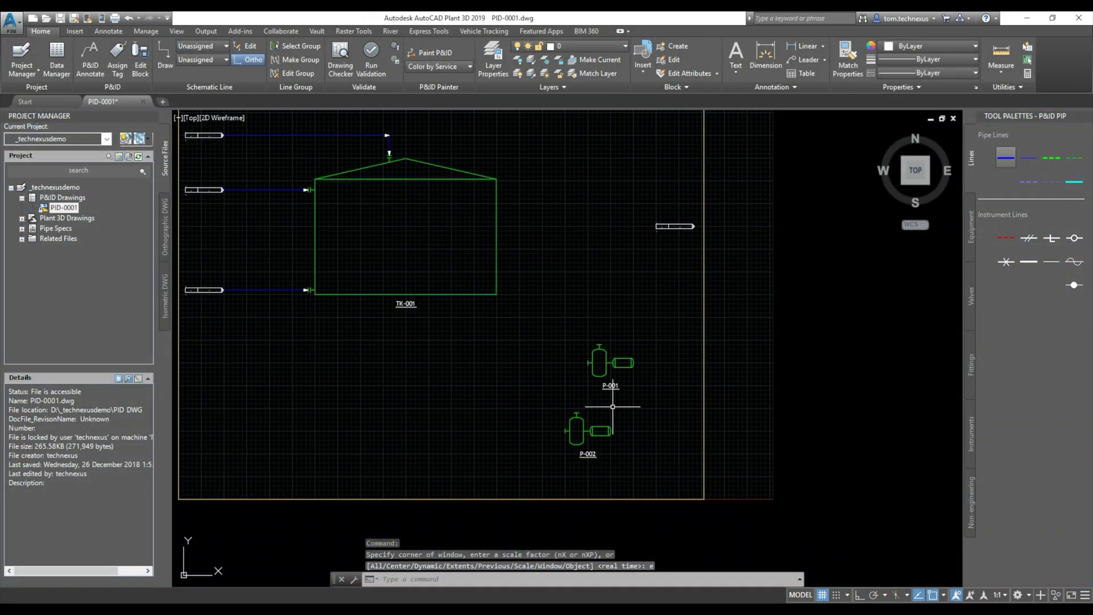
{"action": "scroll", "coordinate": [615, 387], "scroll_direction": "up", "scroll_amount": 3}
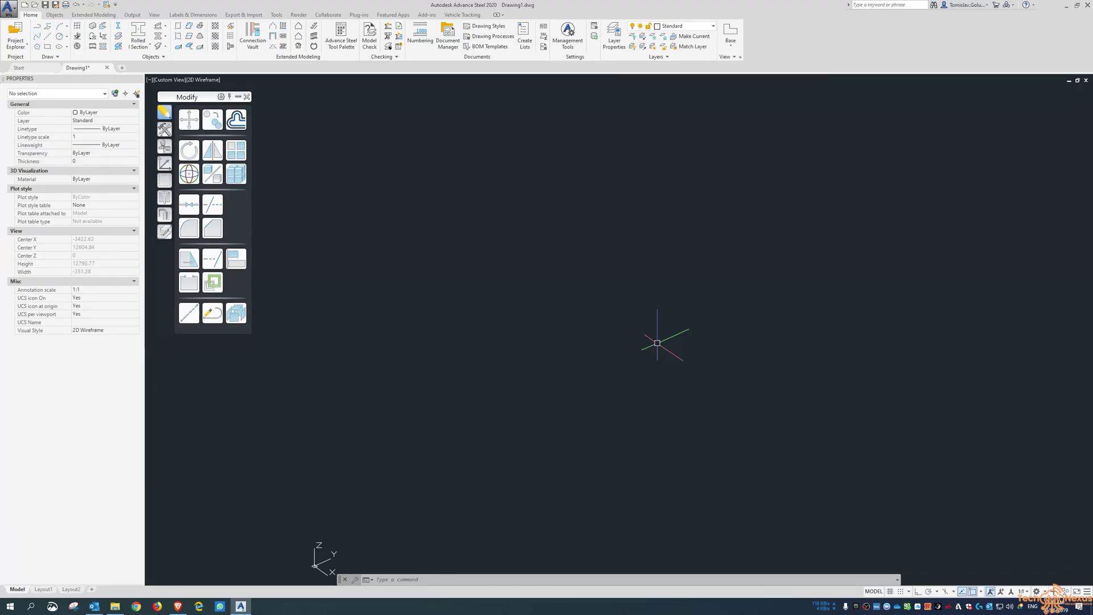
Create a rolled I-section column from 0,0 running 1000 straight up with Ortho on.
{"action": "scroll", "coordinate": [608, 290], "scroll_direction": "down", "scroll_amount": 2}
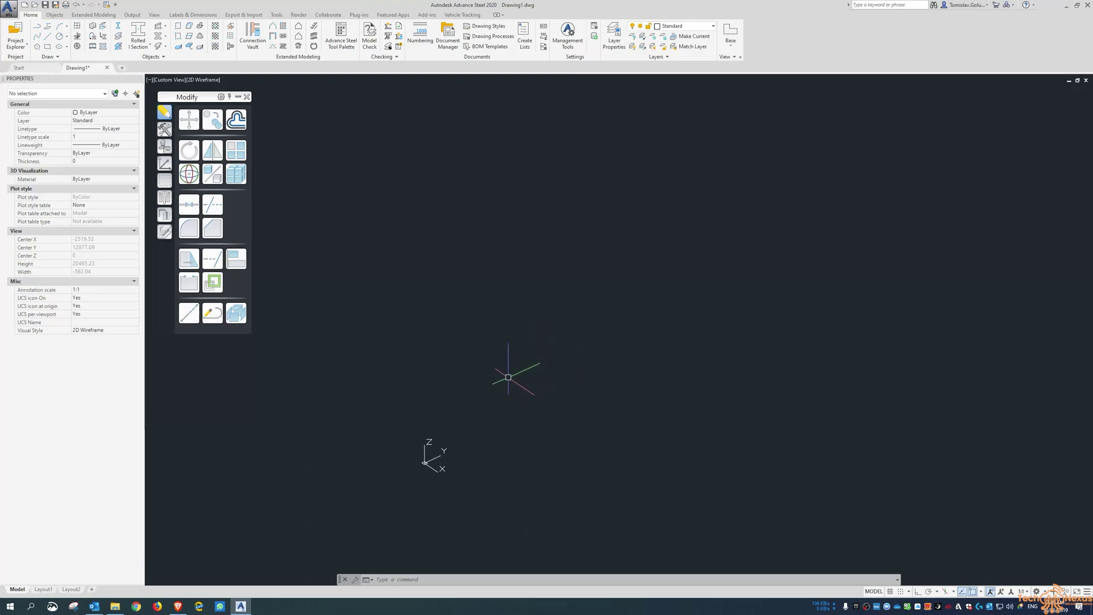
{"action": "scroll", "coordinate": [470, 425], "scroll_direction": "up", "scroll_amount": 5}
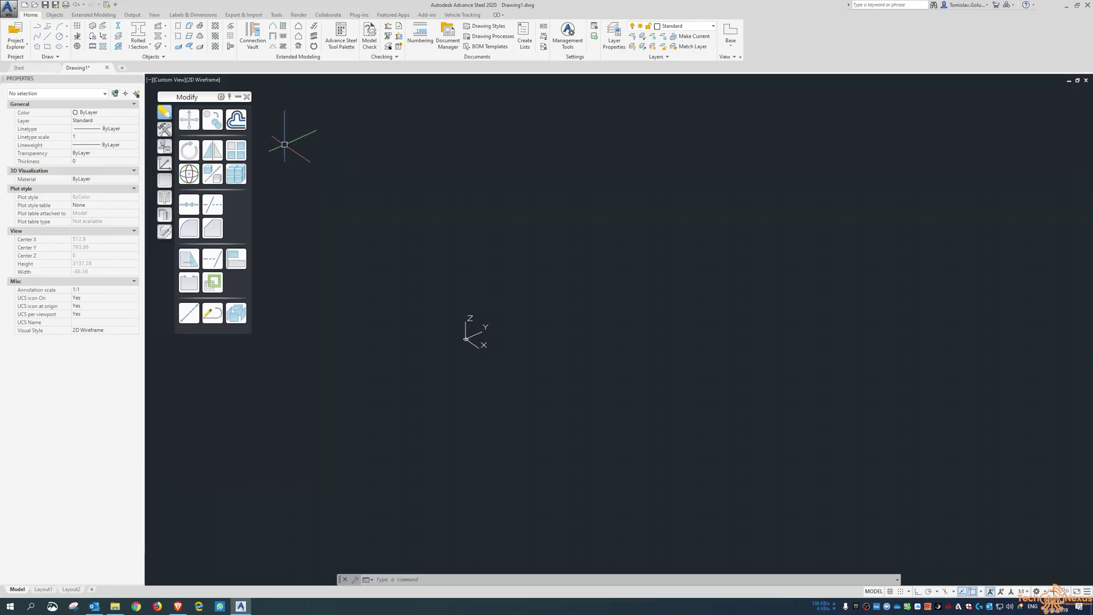
{"action": "left_click", "coordinate": [138, 35]}
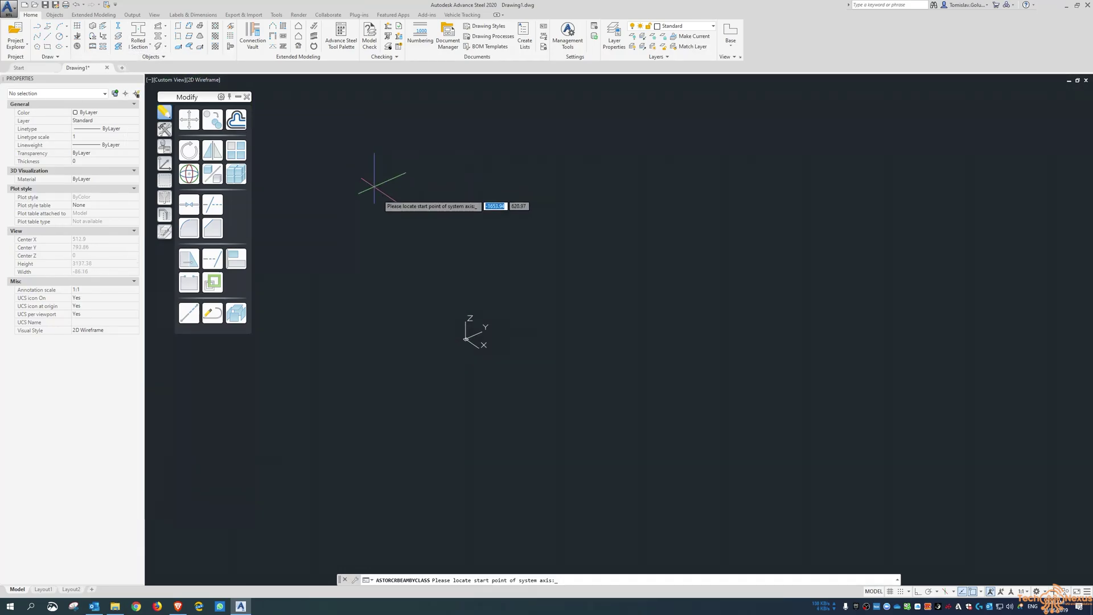
{"action": "type", "text": "0,0"}
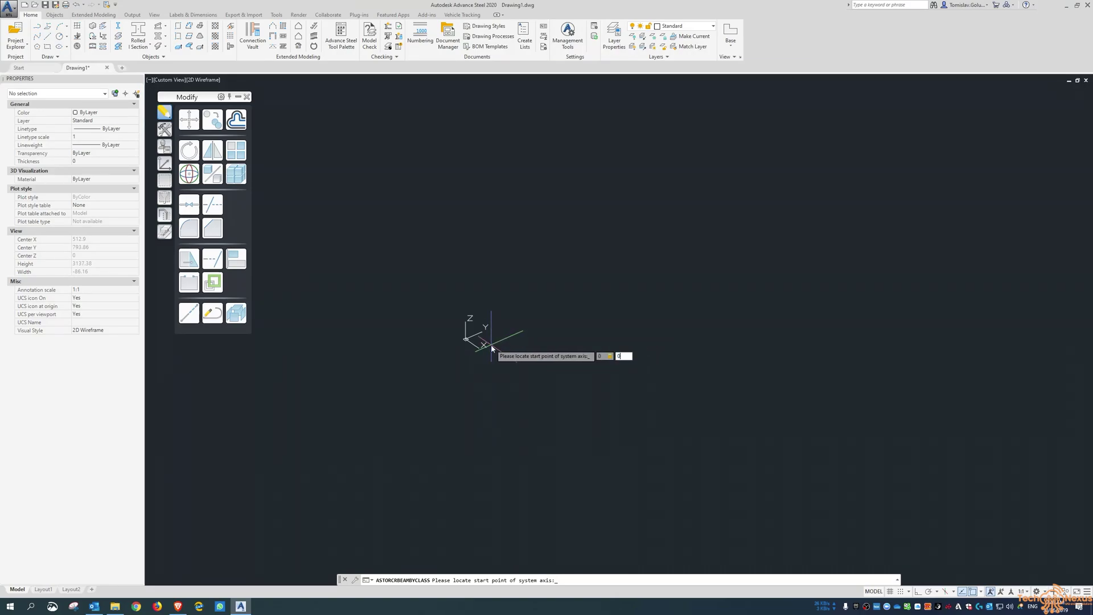
{"action": "key", "text": "Return"}
{"action": "key", "text": "F8"}
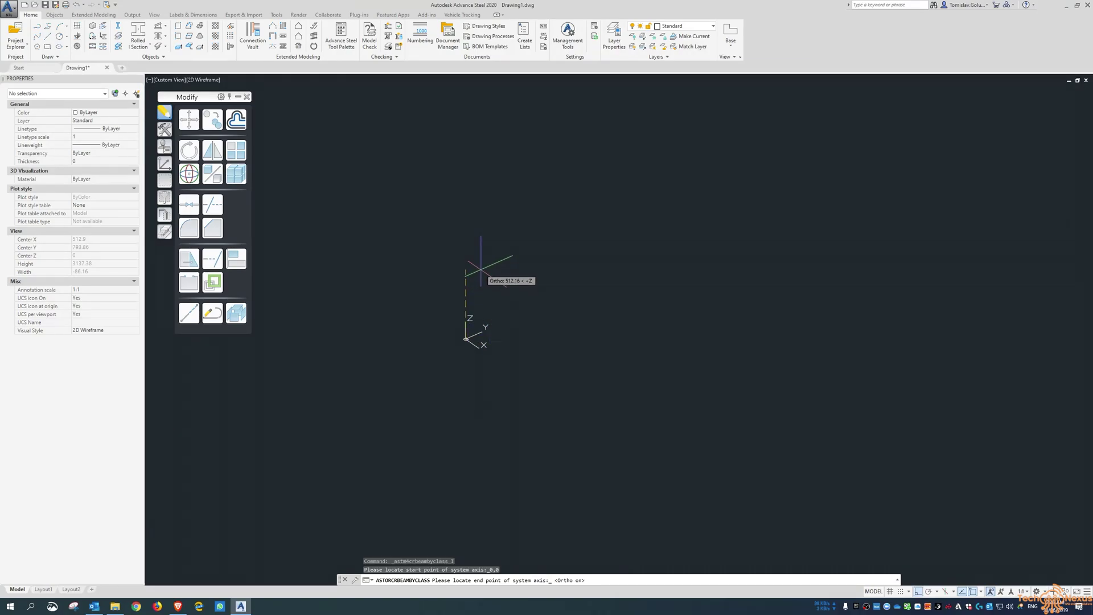
{"action": "type", "text": "1000"}
{"action": "key", "text": "Return"}
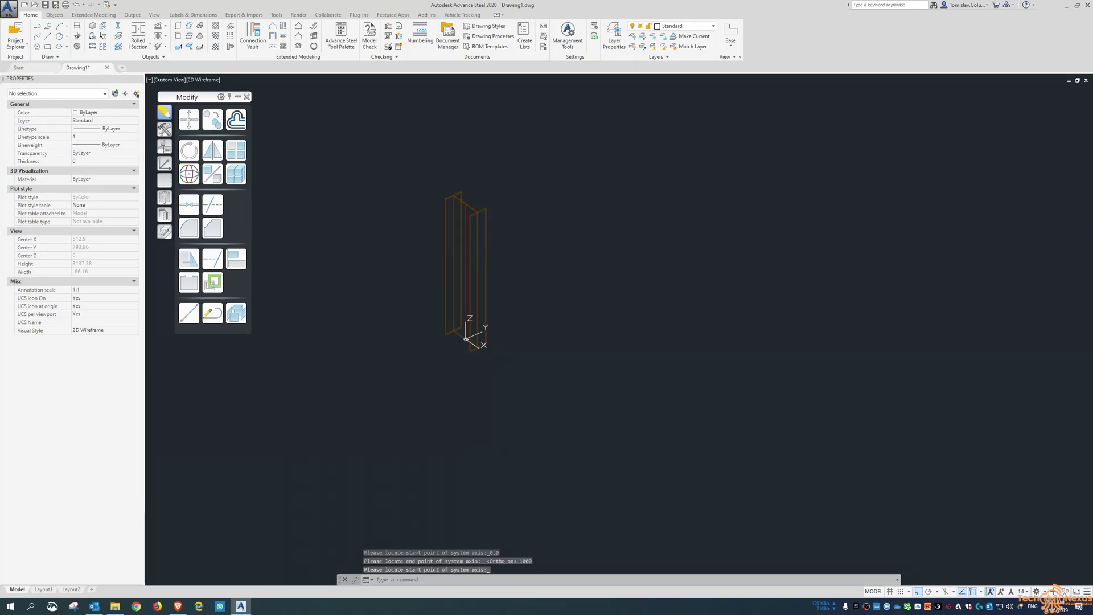
{"action": "scroll", "coordinate": [495, 227], "scroll_direction": "up", "scroll_amount": 3}
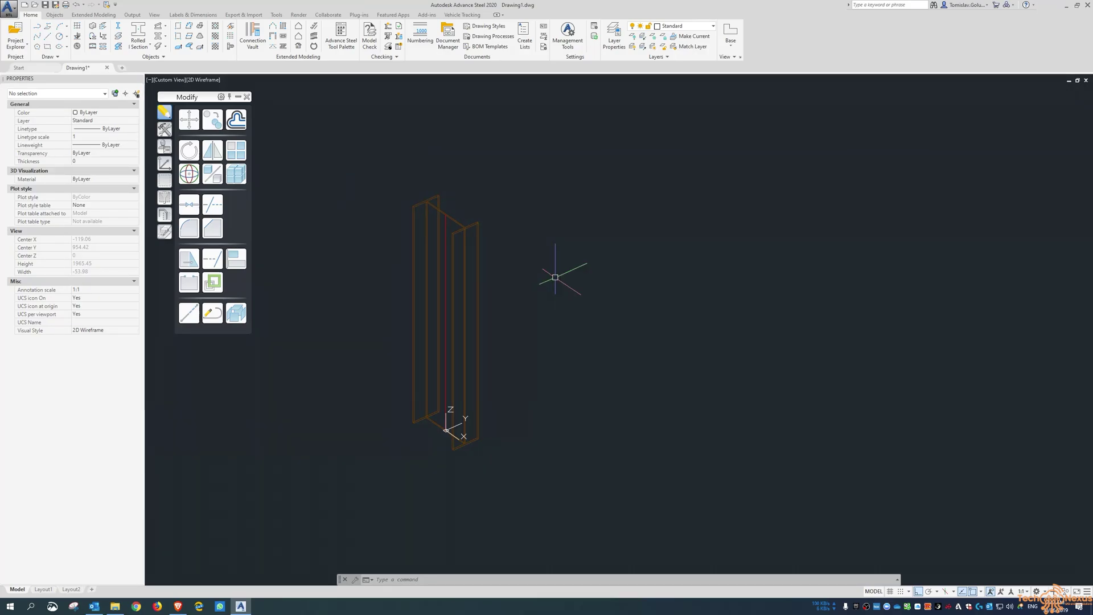
{"action": "middle_click_drag", "start_coordinate": [512, 359], "coordinate": [620, 363]}
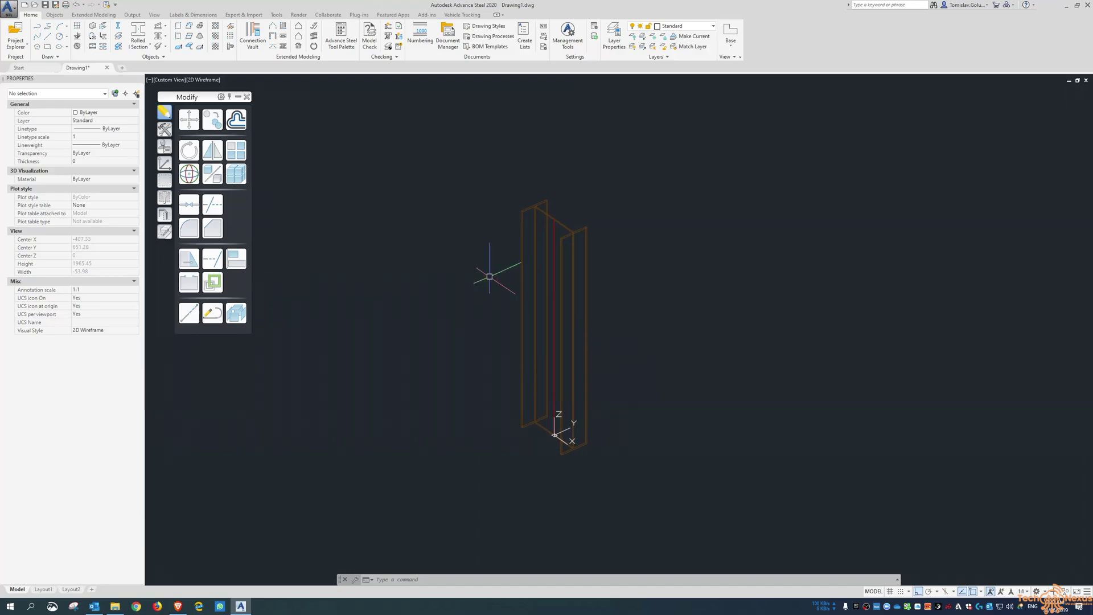
{"action": "left_click", "coordinate": [214, 79]}
Switch to Conceptual shading and draw a two-point rectangular plate at the column foot.
{"action": "left_click", "coordinate": [242, 113]}
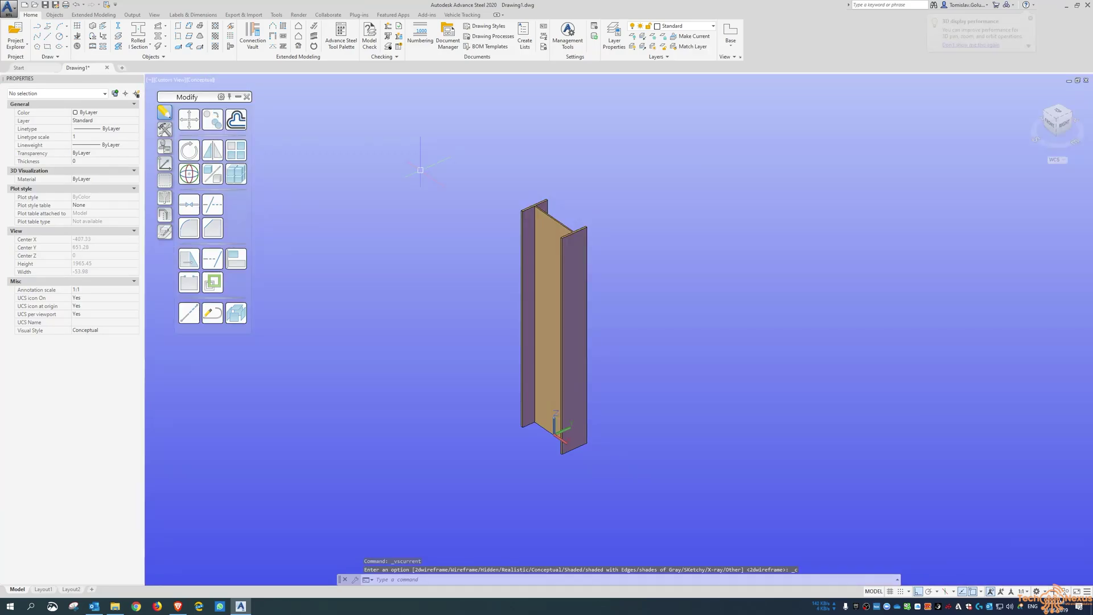
{"action": "left_click", "coordinate": [178, 30]}
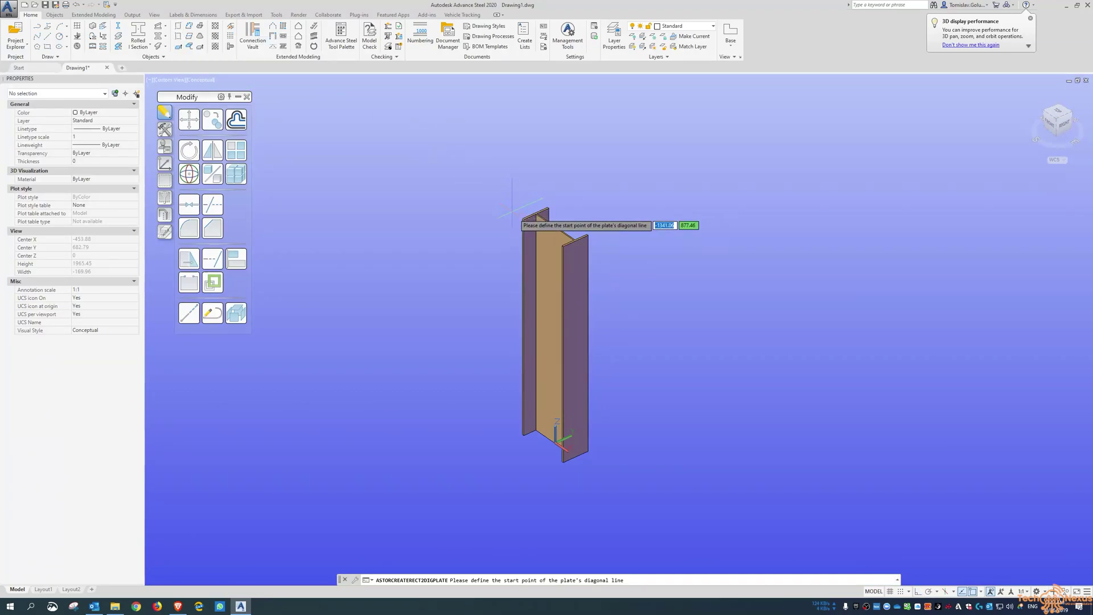
{"action": "left_click", "coordinate": [536, 219]}
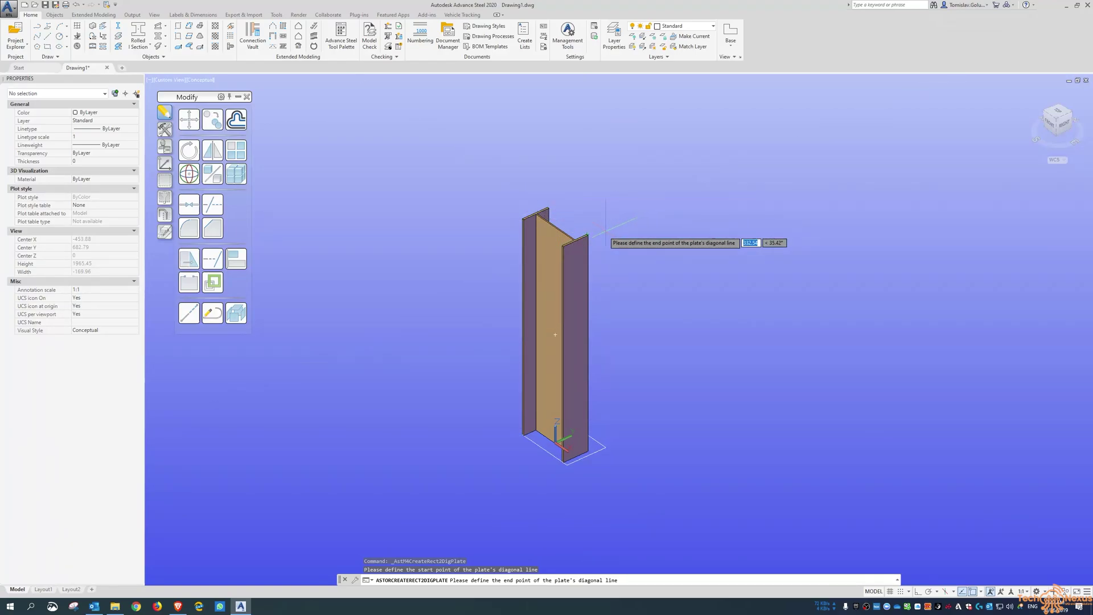
{"action": "left_click", "coordinate": [555, 334]}
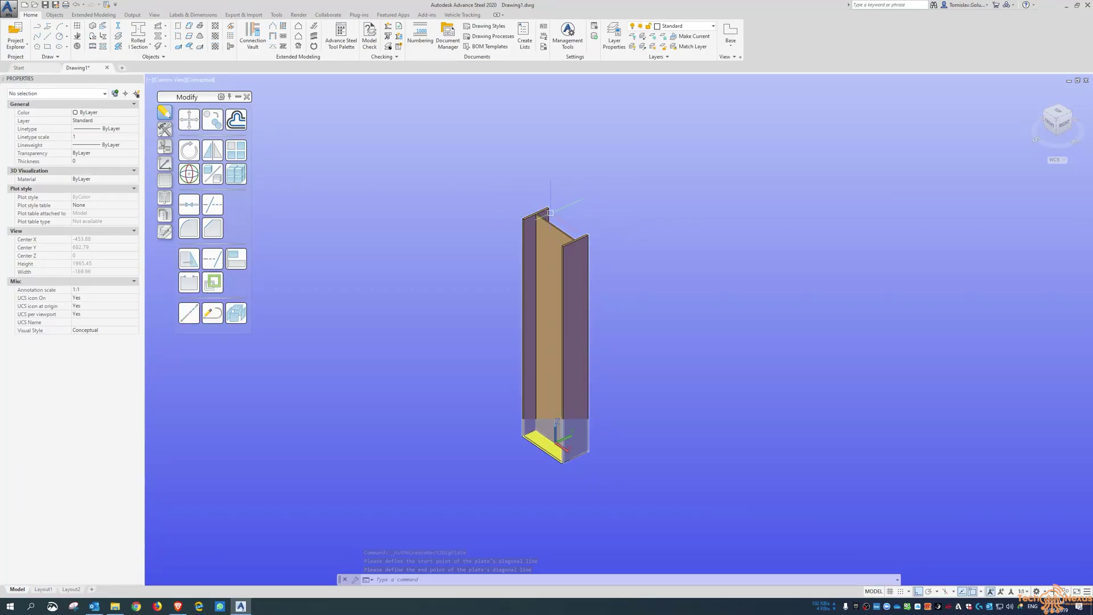
Move the UCS origin to the top of the column flange.
{"action": "type", "text": "u"}
{"action": "key", "text": "Return"}
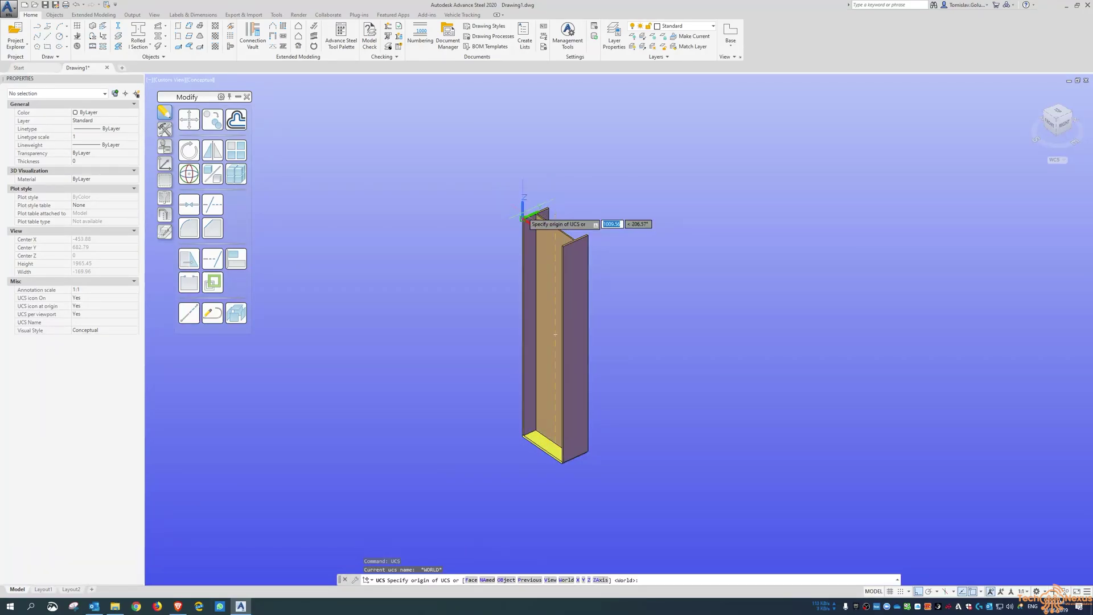
{"action": "left_click", "coordinate": [528, 215]}
{"action": "key", "text": "Return"}
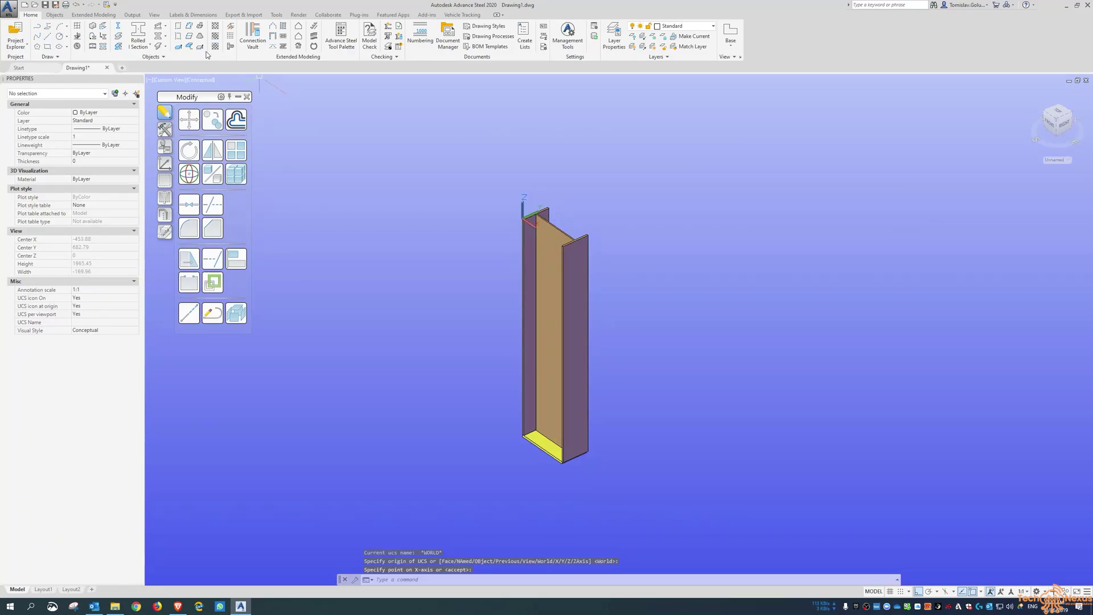
Add a two-point rectangular plate over the column top with middle justification.
{"action": "left_click", "coordinate": [176, 27]}
{"action": "left_click", "coordinate": [522, 218]}
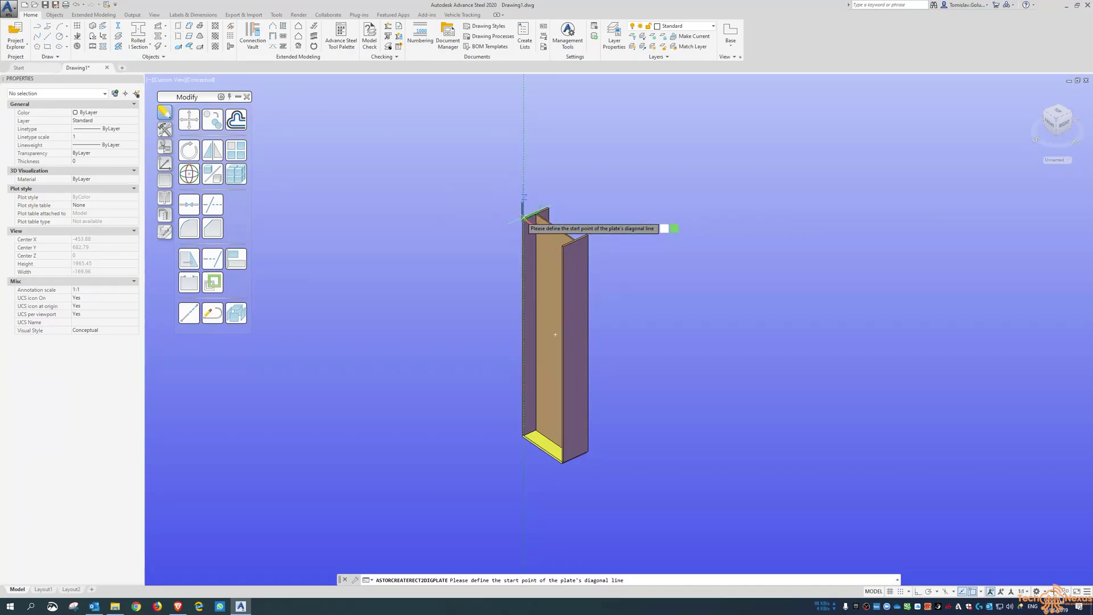
{"action": "left_click", "coordinate": [585, 236]}
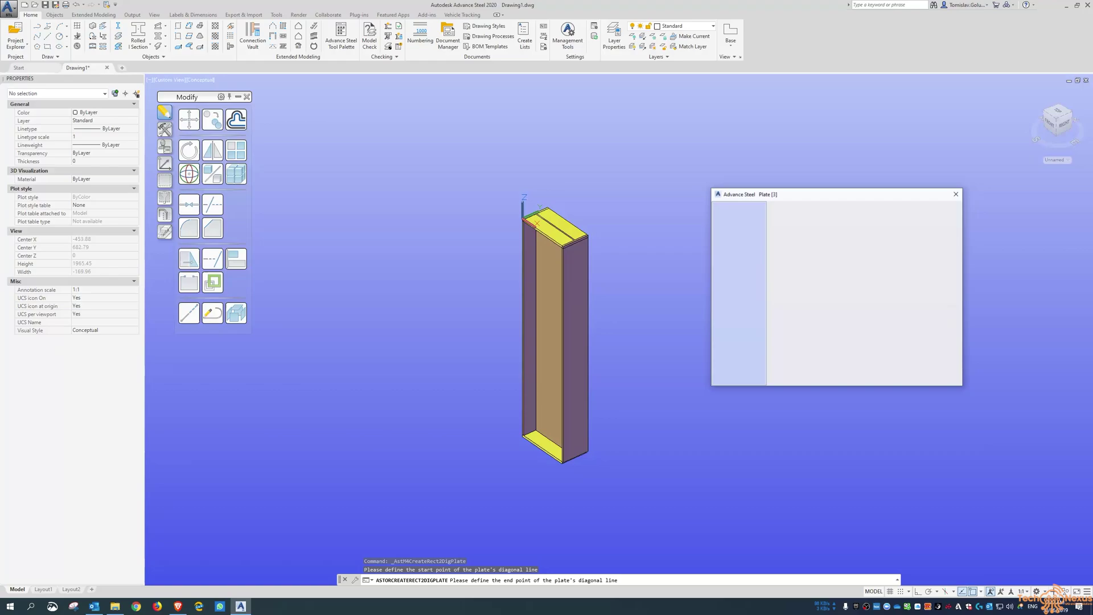
{"action": "left_click", "coordinate": [749, 224]}
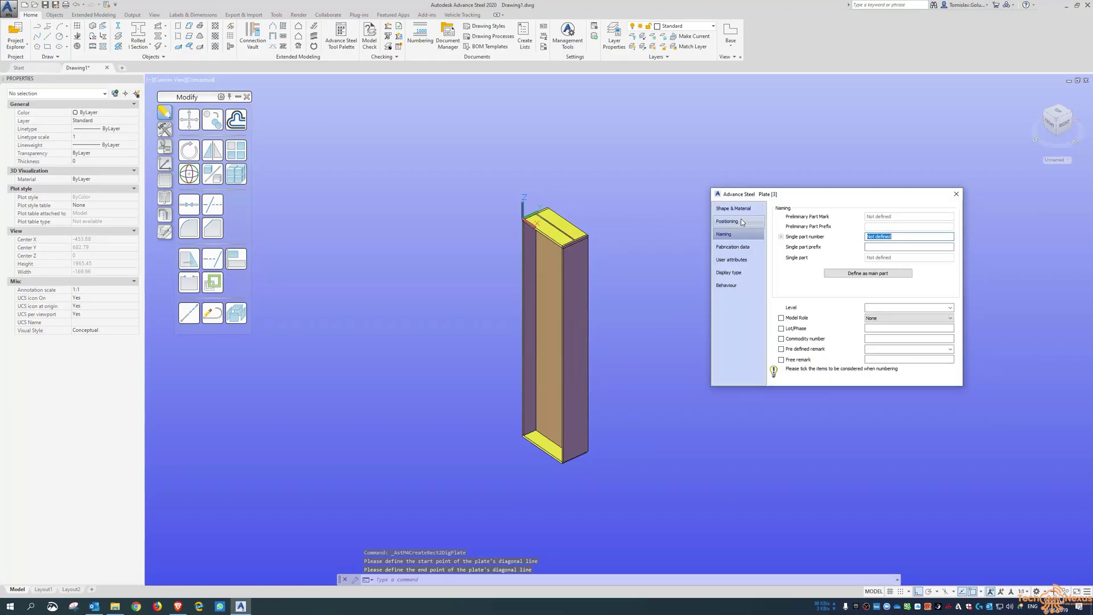
{"action": "left_click", "coordinate": [861, 266]}
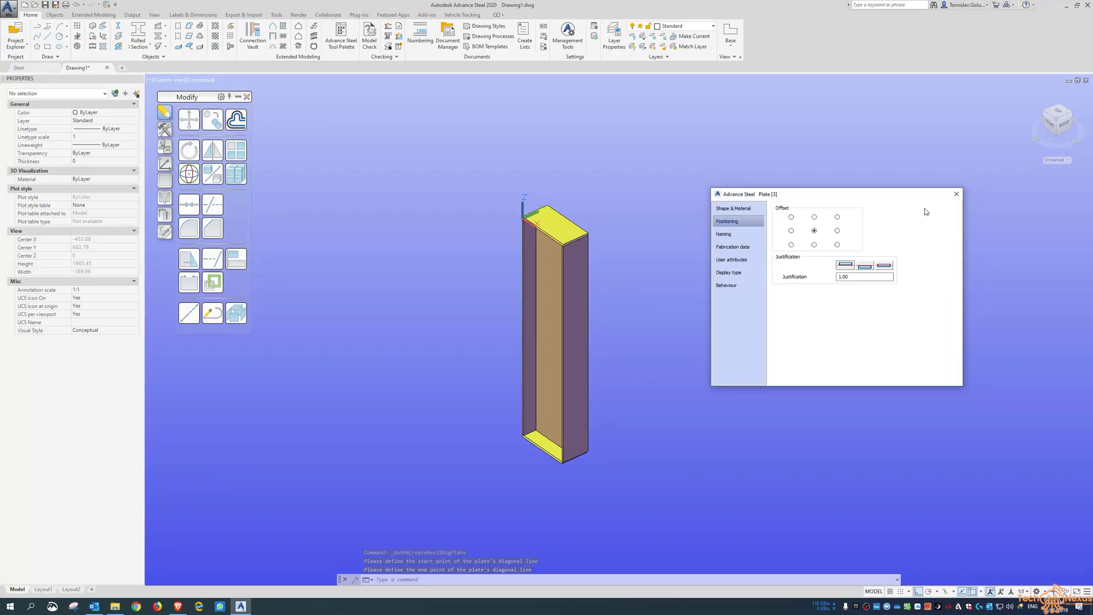
{"action": "left_click", "coordinate": [957, 194]}
Erase the base plate at the column foot.
{"action": "left_click", "coordinate": [544, 445]}
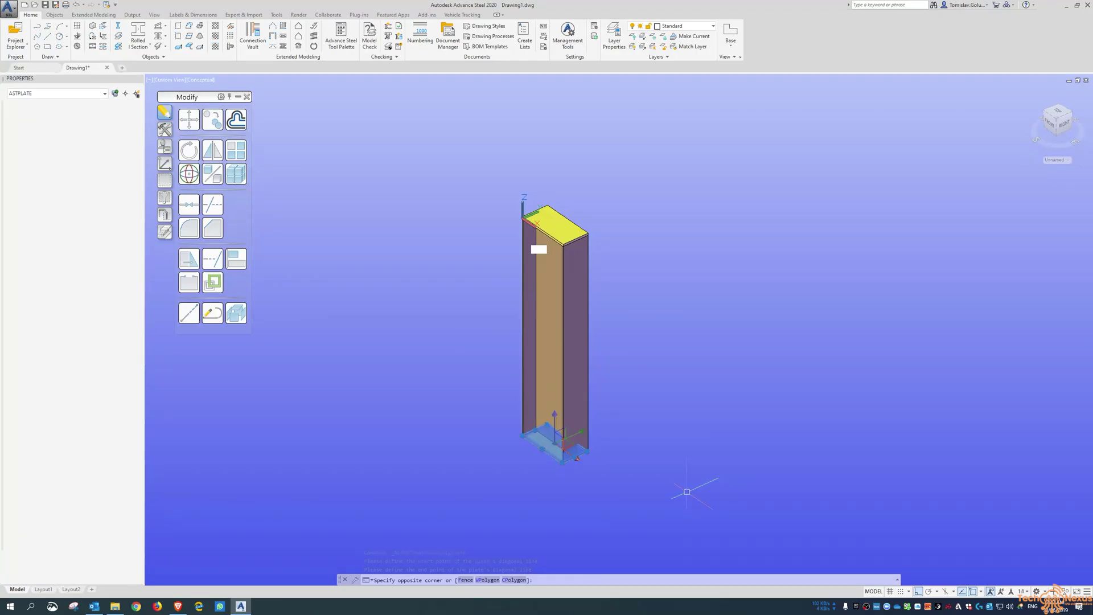
{"action": "type", "text": "E"}
{"action": "key", "text": "Return"}
{"action": "scroll", "coordinate": [574, 196], "scroll_direction": "up", "scroll_amount": 5}
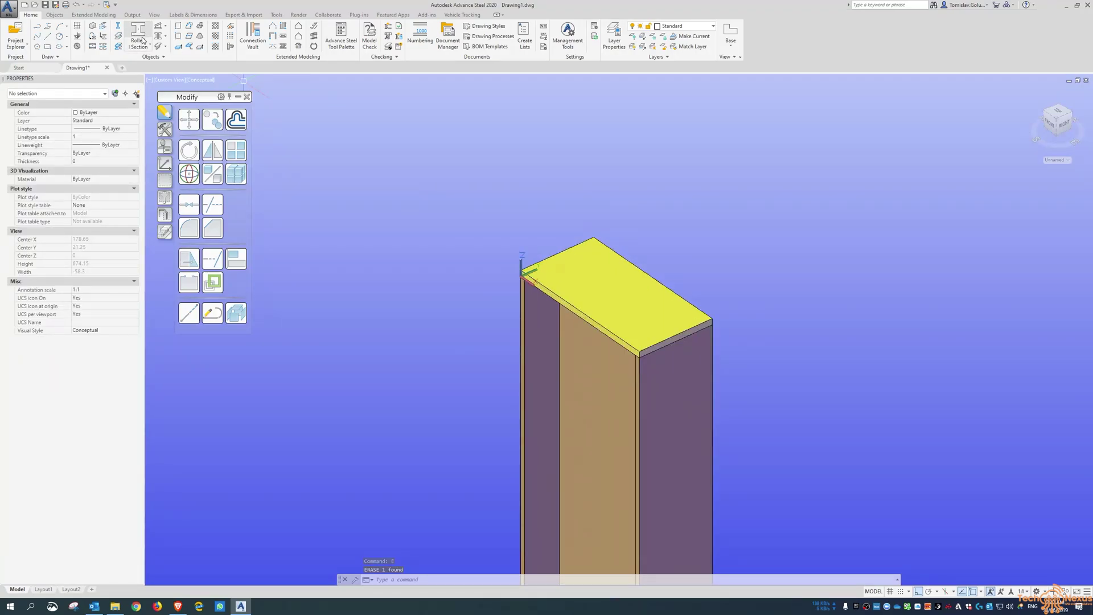
{"action": "left_click", "coordinate": [55, 15]}
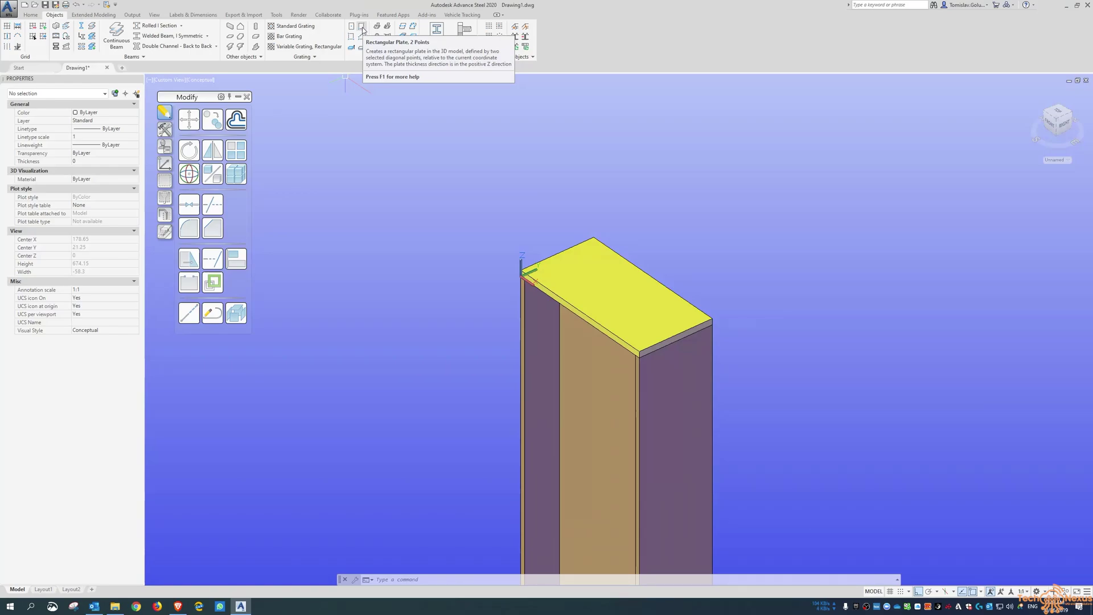
{"action": "scroll", "coordinate": [475, 162], "scroll_direction": "down", "scroll_amount": 2}
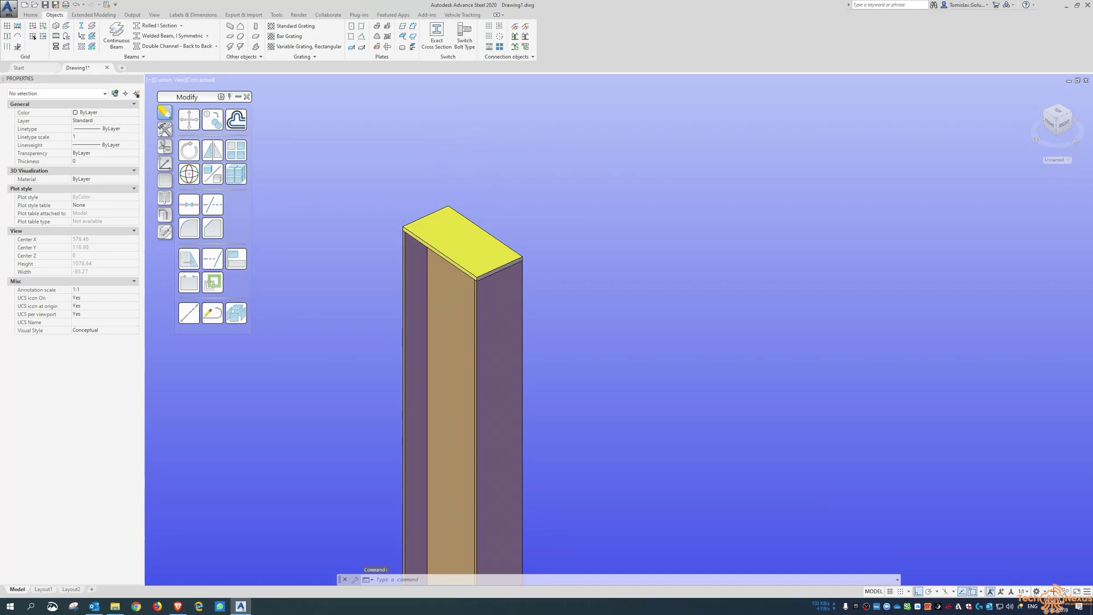
{"action": "scroll", "coordinate": [450, 177], "scroll_direction": "up", "scroll_amount": 3}
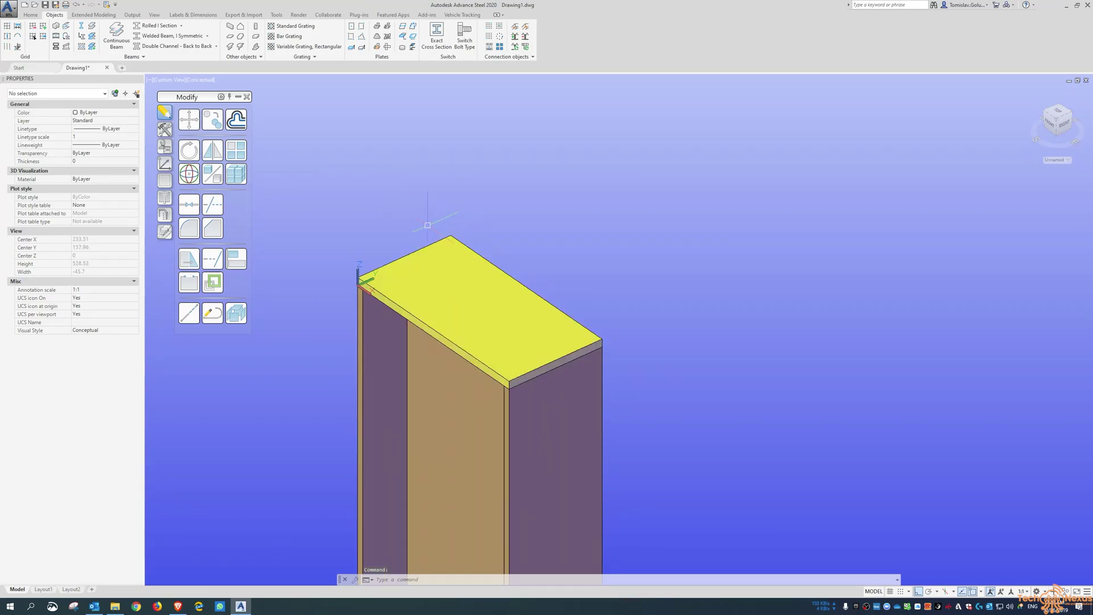
{"action": "left_click", "coordinate": [362, 27]}
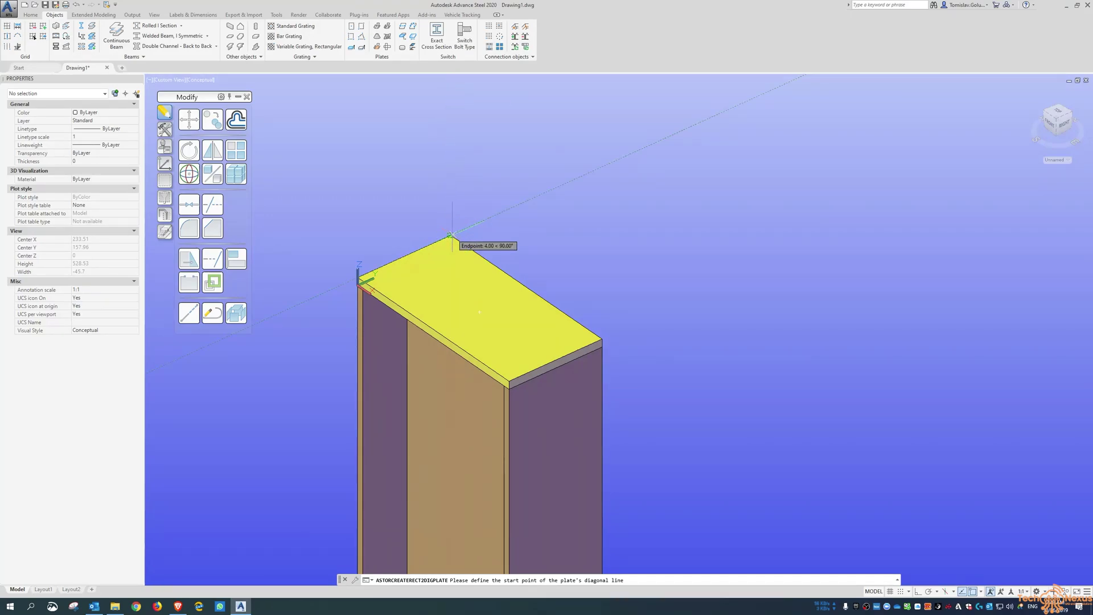
{"action": "left_click", "coordinate": [451, 235]}
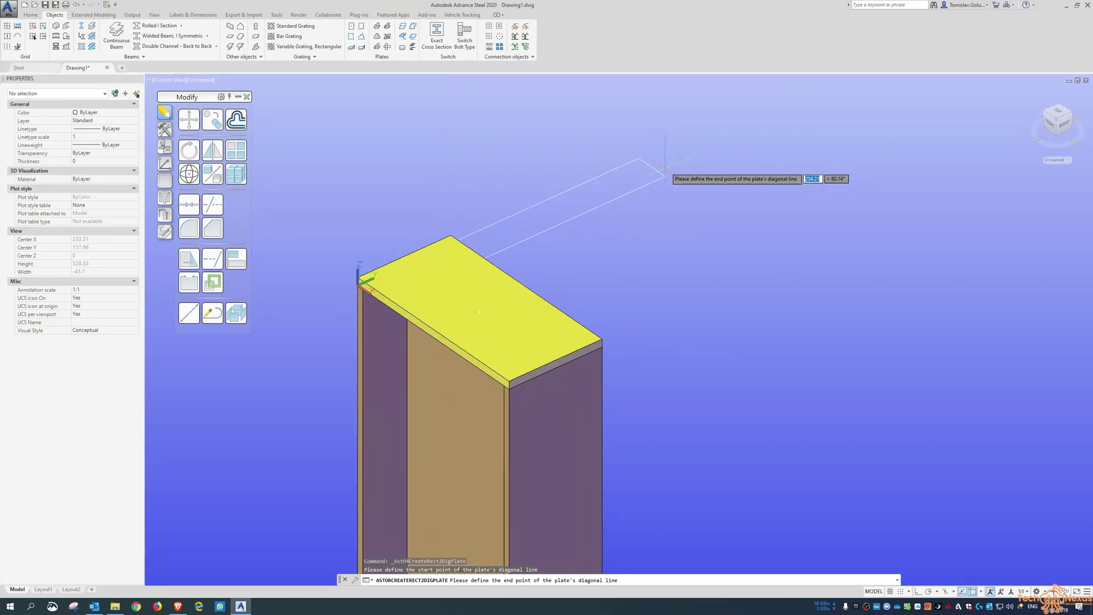
{"action": "left_click", "coordinate": [757, 262]}
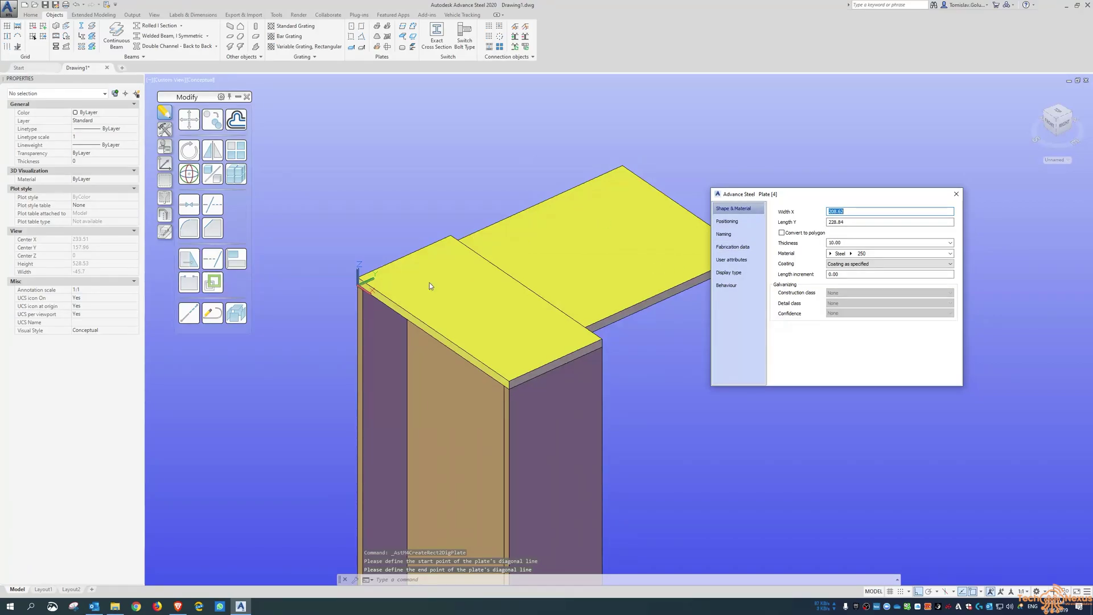
{"action": "left_click", "coordinate": [956, 194]}
{"action": "left_click", "coordinate": [626, 204]}
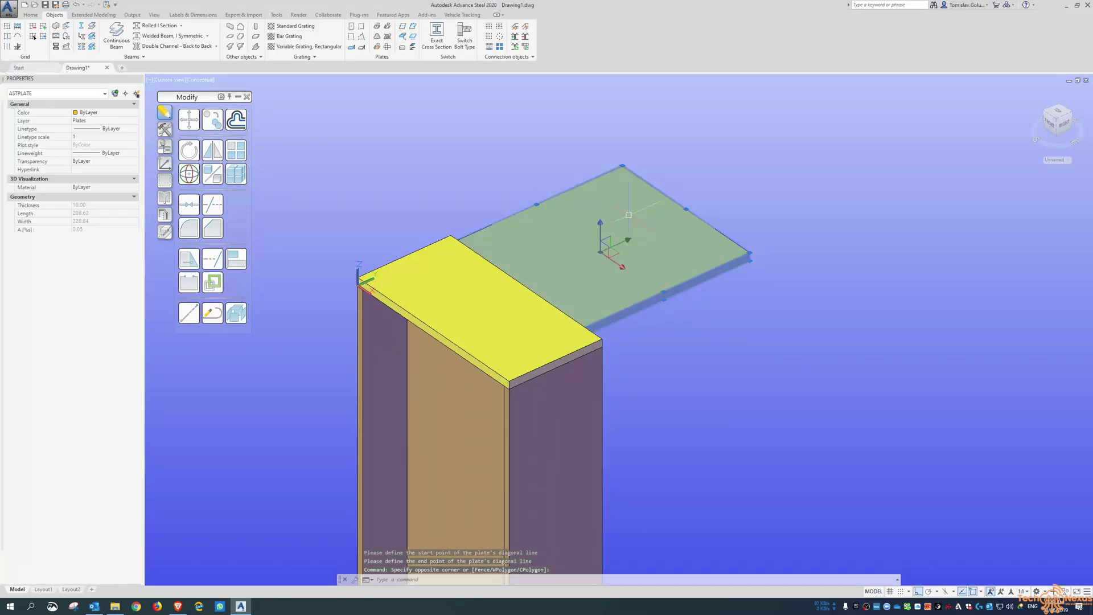
{"action": "type", "text": "E"}
{"action": "key", "text": "Return"}
{"action": "type", "text": "UCS"}
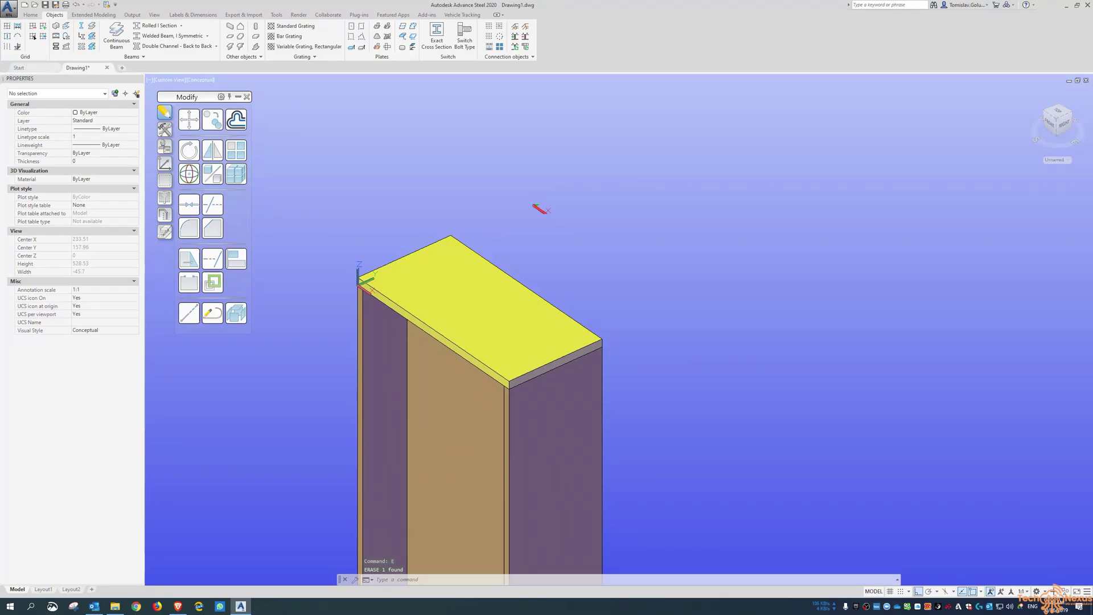
{"action": "key", "text": "Return"}
Set the UCS origin at the top plate's corner, picking X-axis and XY-plane points.
{"action": "left_click", "coordinate": [449, 235]}
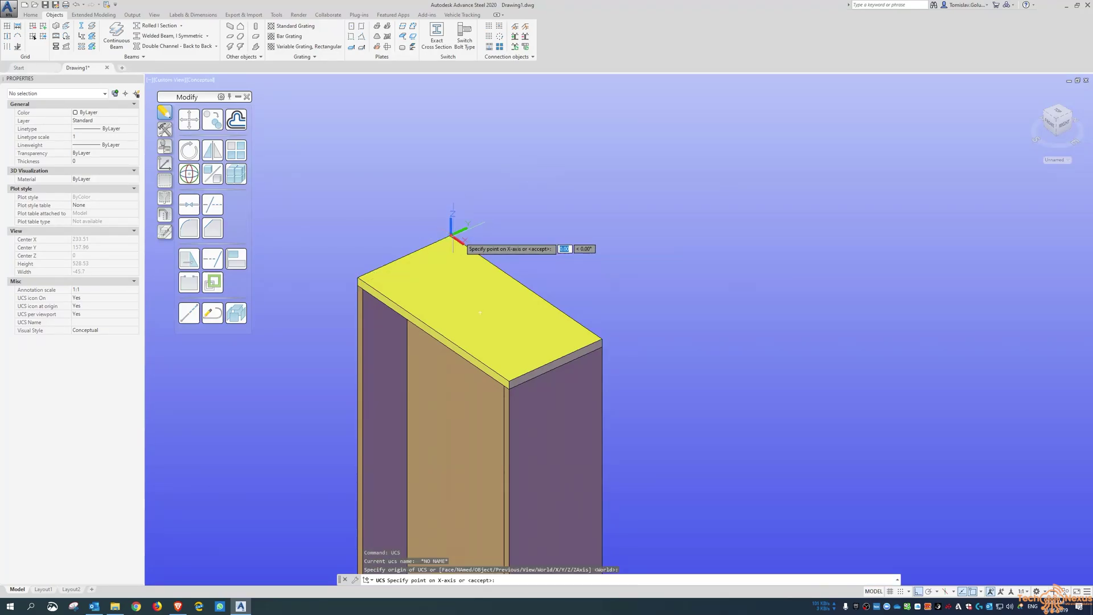
{"action": "left_click", "coordinate": [694, 332]}
{"action": "left_click", "coordinate": [452, 171]}
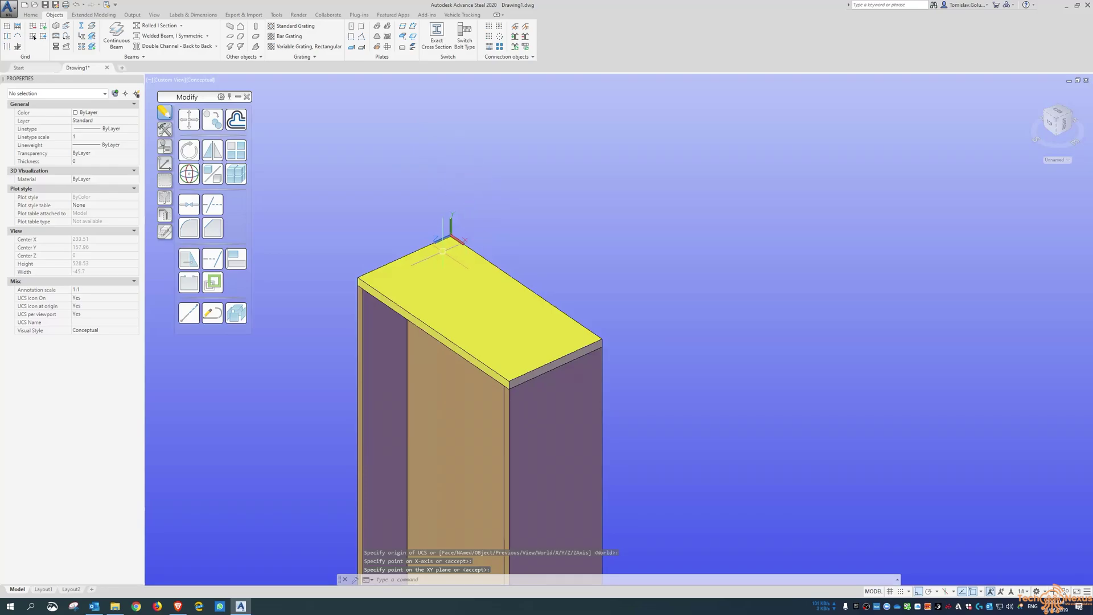
{"action": "scroll", "coordinate": [431, 221], "scroll_direction": "up", "scroll_amount": 3}
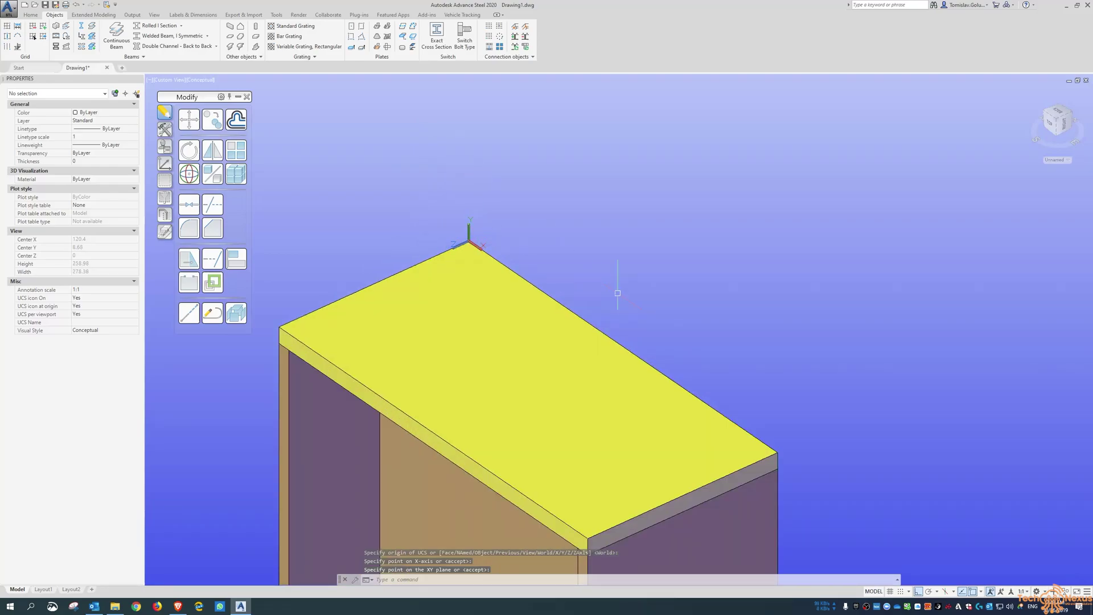
{"action": "scroll", "coordinate": [378, 167], "scroll_direction": "down", "scroll_amount": 2}
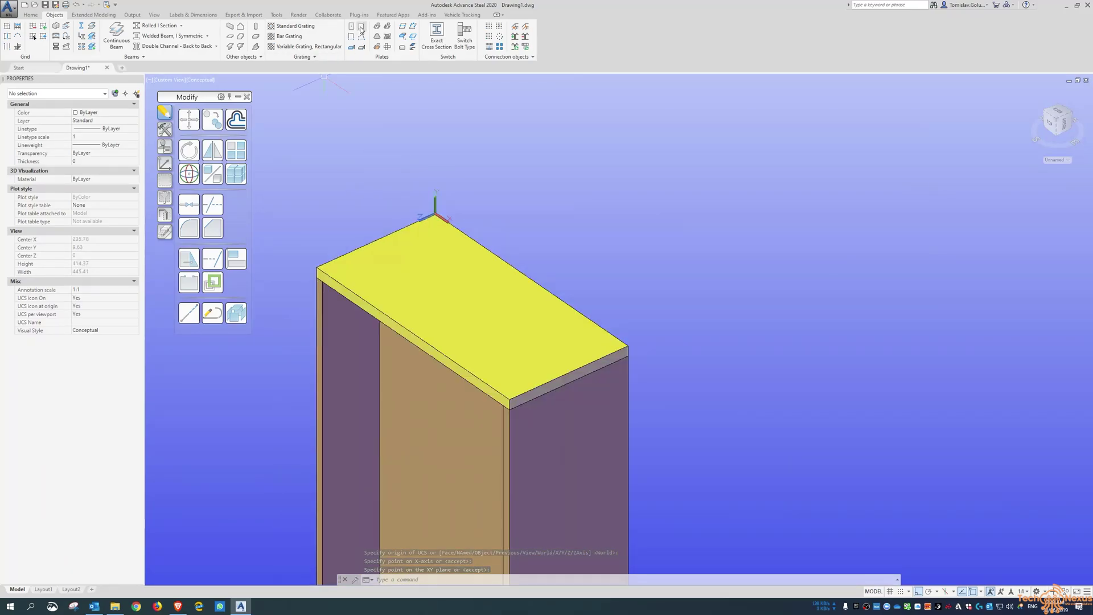
Draw an upright rectangular plate rising from the new origin.
{"action": "left_click", "coordinate": [361, 30]}
{"action": "left_click", "coordinate": [435, 215]}
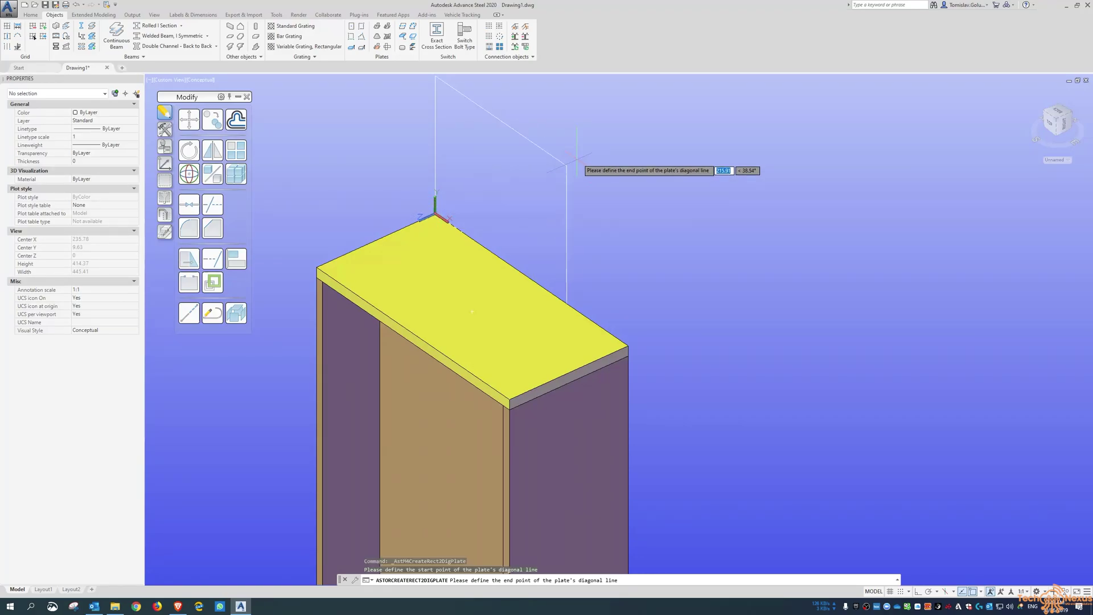
{"action": "left_click", "coordinate": [580, 150]}
{"action": "left_click", "coordinate": [956, 195]}
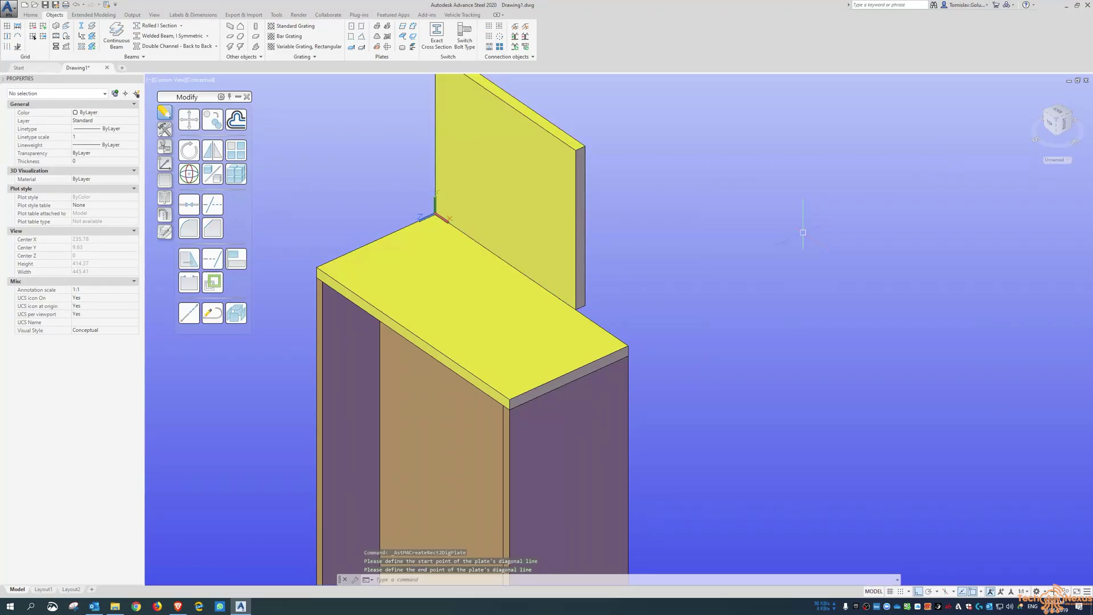
{"action": "middle_click_drag", "start_coordinate": [470, 309], "coordinate": [786, 211], "text": "shift"}
{"action": "scroll", "coordinate": [570, 324], "scroll_direction": "up", "scroll_amount": 3}
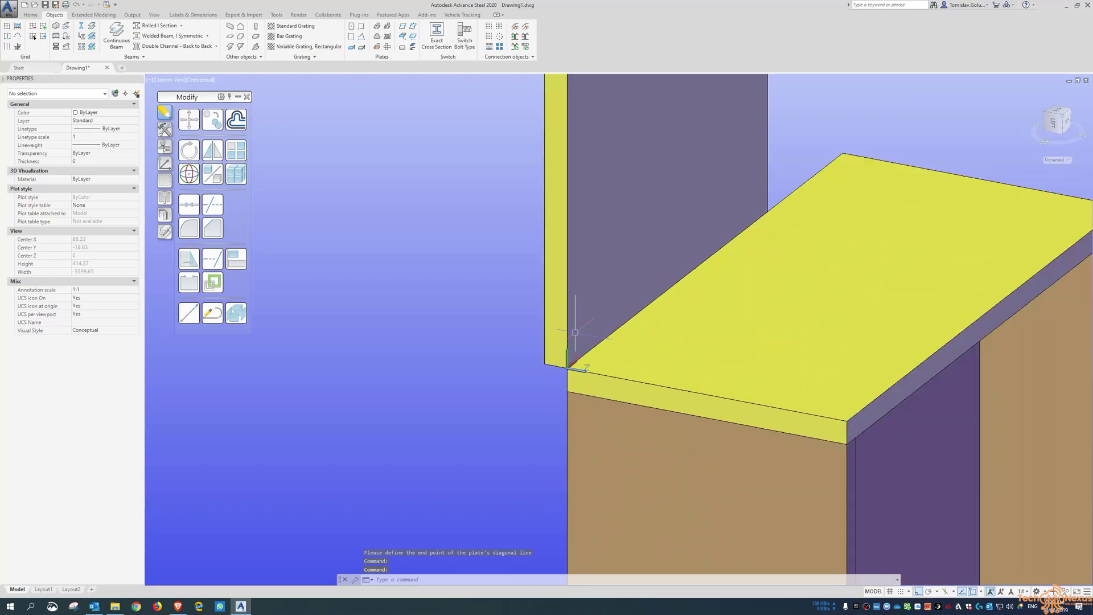
Connect the upright plate and cap plate into a folded plate with a rounded 90° bend.
{"action": "left_click", "coordinate": [34, 16]}
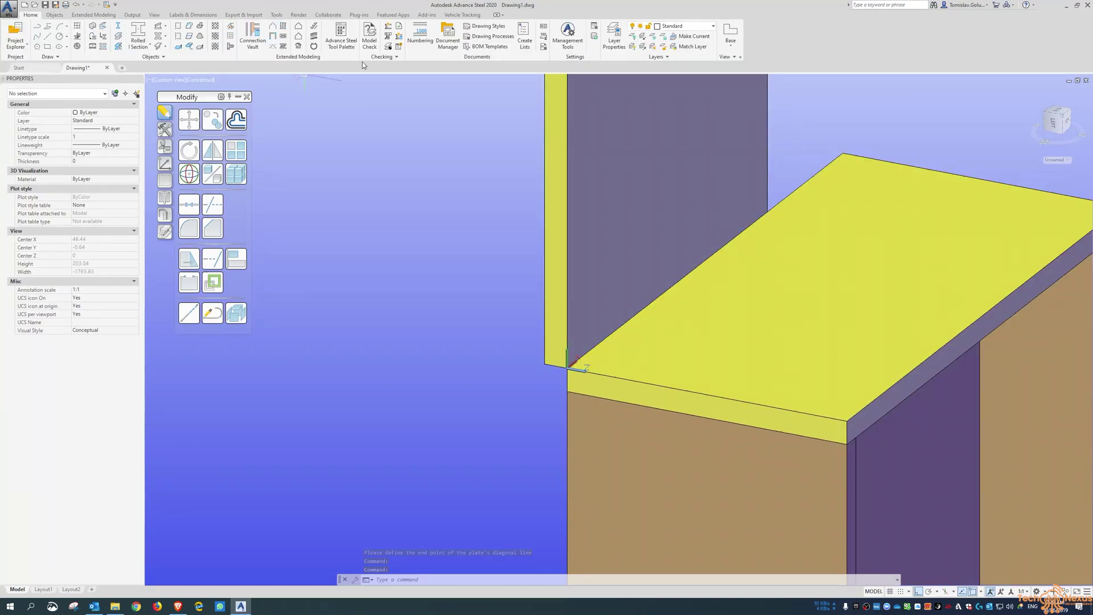
{"action": "left_click", "coordinate": [199, 27]}
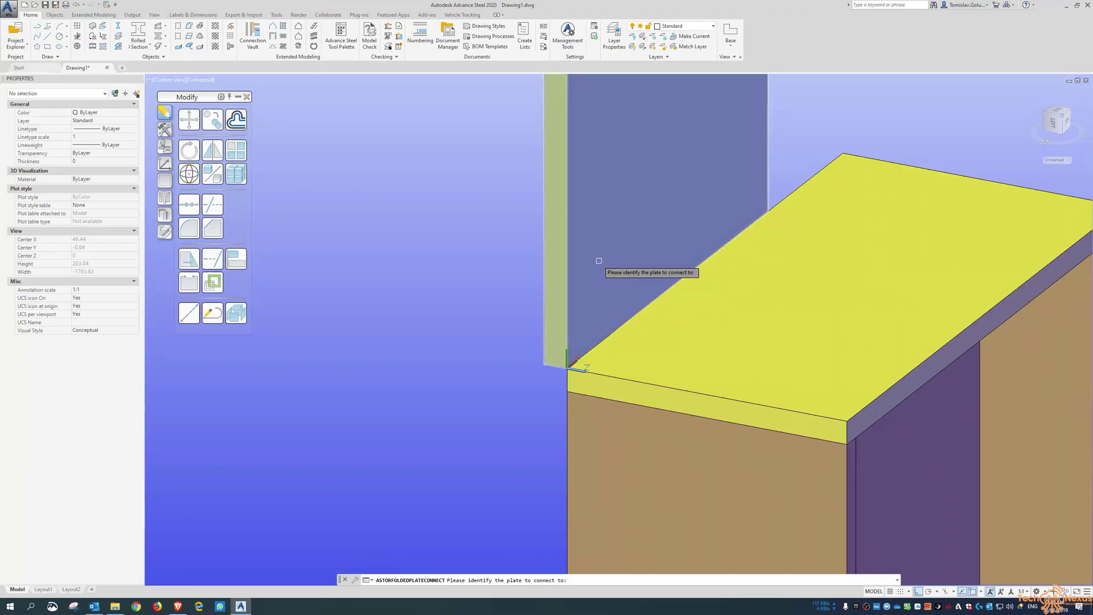
{"action": "left_click", "coordinate": [598, 256]}
{"action": "left_click", "coordinate": [592, 364]}
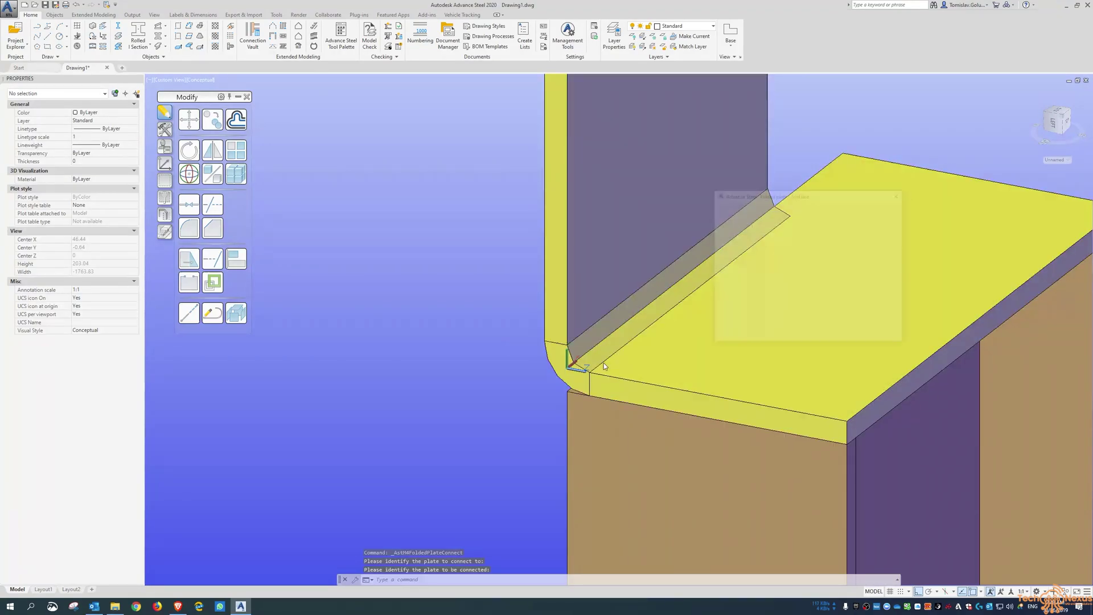
{"action": "left_click", "coordinate": [900, 194]}
{"action": "scroll", "coordinate": [573, 361], "scroll_direction": "down", "scroll_amount": 5}
{"action": "middle_click_drag", "start_coordinate": [574, 361], "coordinate": [471, 326], "text": "shift"}
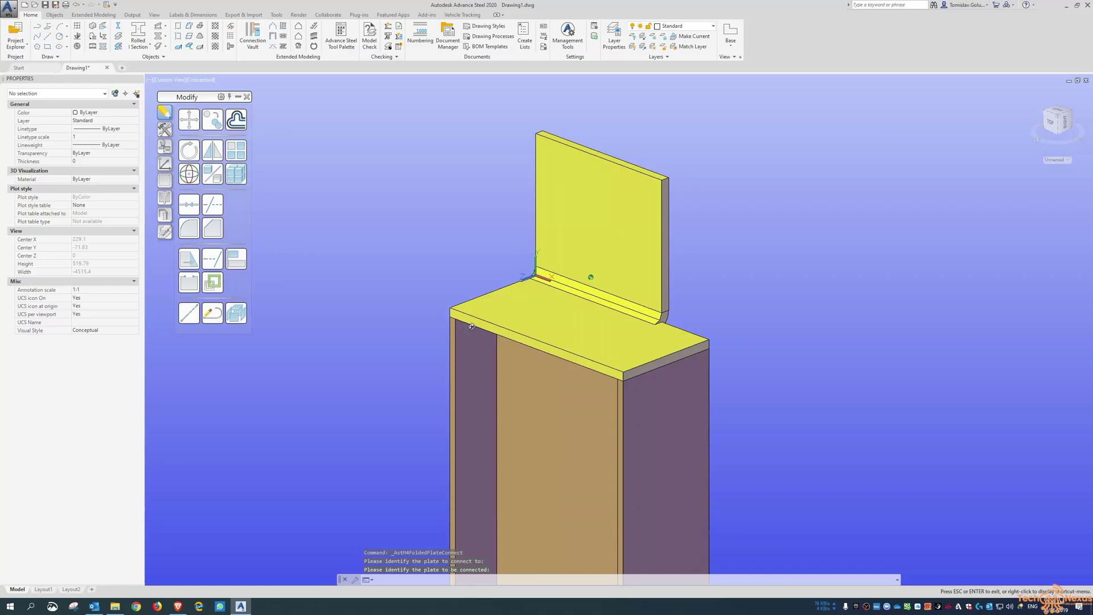
{"action": "scroll", "coordinate": [474, 277], "scroll_direction": "down", "scroll_amount": 6}
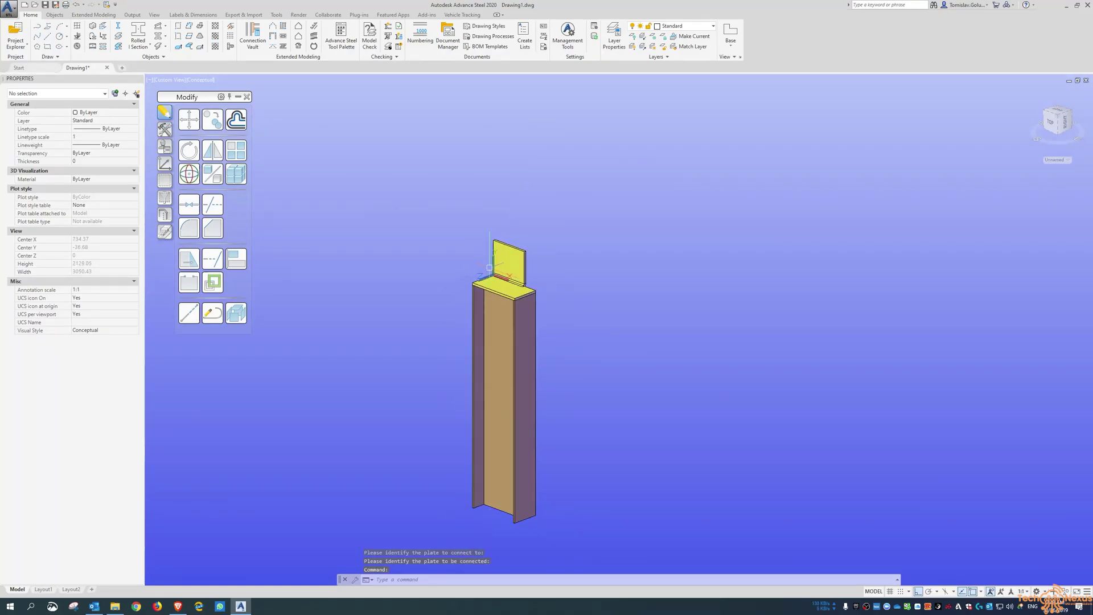
{"action": "middle_click_drag", "start_coordinate": [566, 333], "coordinate": [519, 378], "text": "shift"}
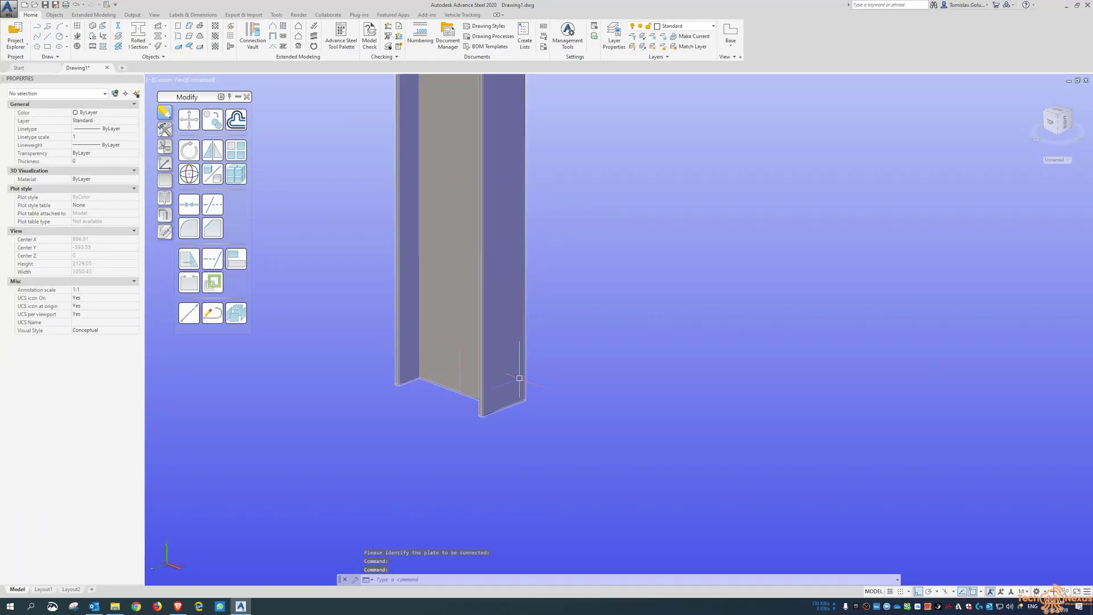
Reset the UCS to World and place its origin at the column's bottom corner.
{"action": "type", "text": "ucs"}
{"action": "key", "text": "Return"}
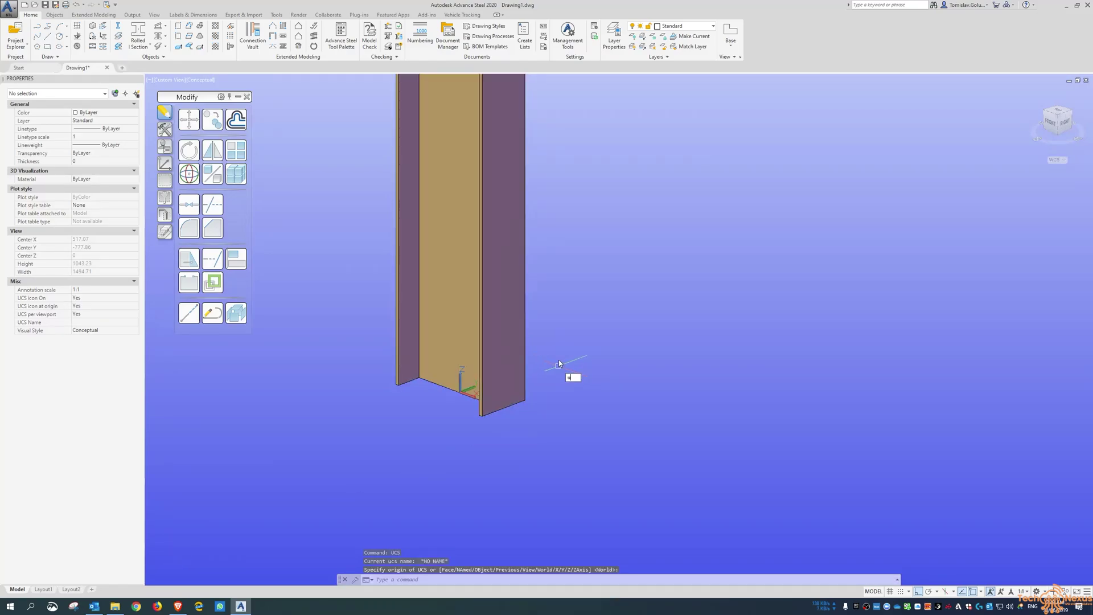
{"action": "key", "text": "Return"}
{"action": "key", "text": "Return"}
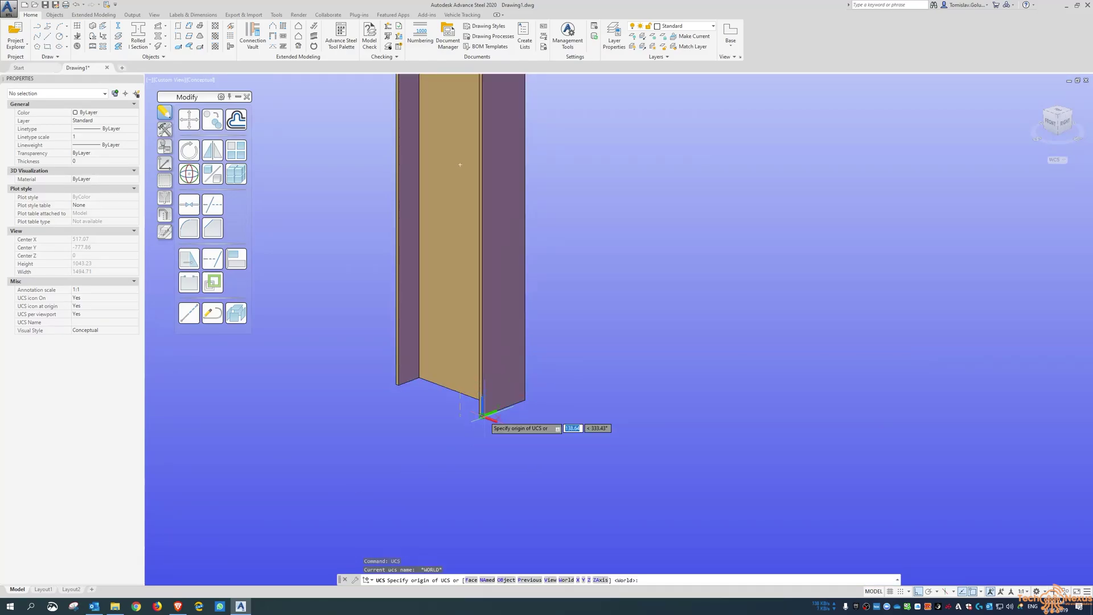
{"action": "left_click", "coordinate": [481, 416]}
{"action": "key", "text": "Return"}
{"action": "key", "text": "Return"}
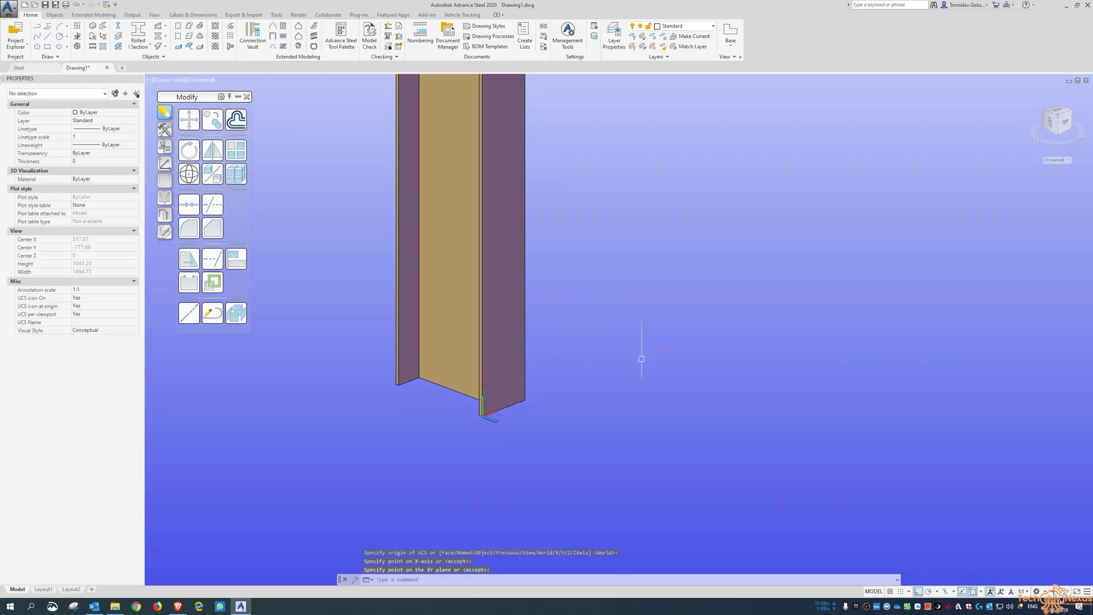
Add an upright rectangular plate from the column's bottom corner with justification 1.00.
{"action": "left_click", "coordinate": [179, 26]}
{"action": "left_click", "coordinate": [481, 416]}
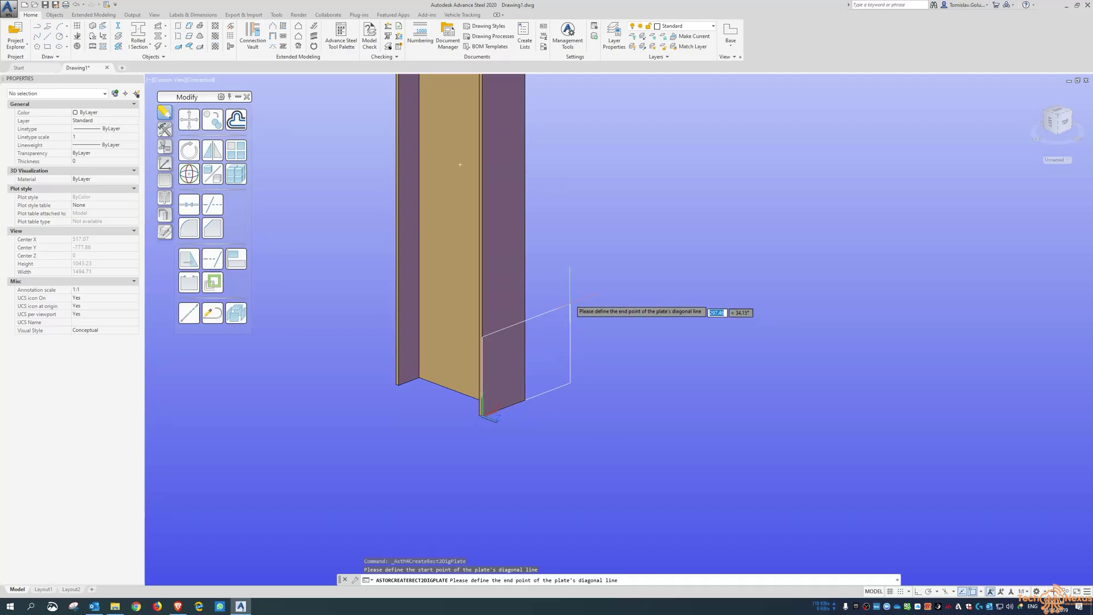
{"action": "left_click", "coordinate": [573, 273]}
{"action": "left_click", "coordinate": [734, 222]}
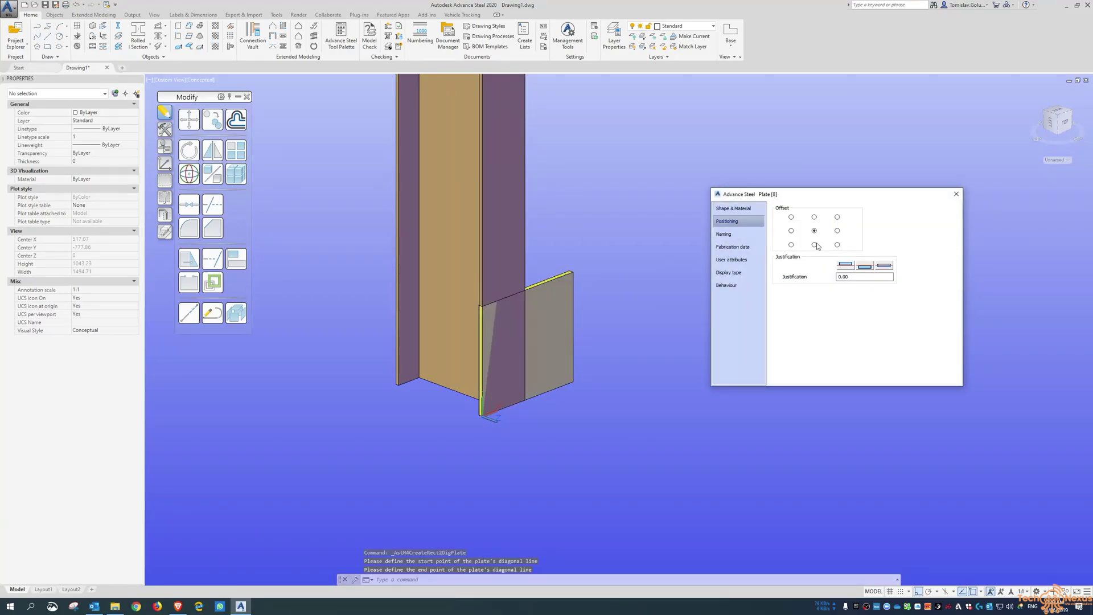
{"action": "left_click", "coordinate": [845, 265]}
{"action": "left_click", "coordinate": [956, 194]}
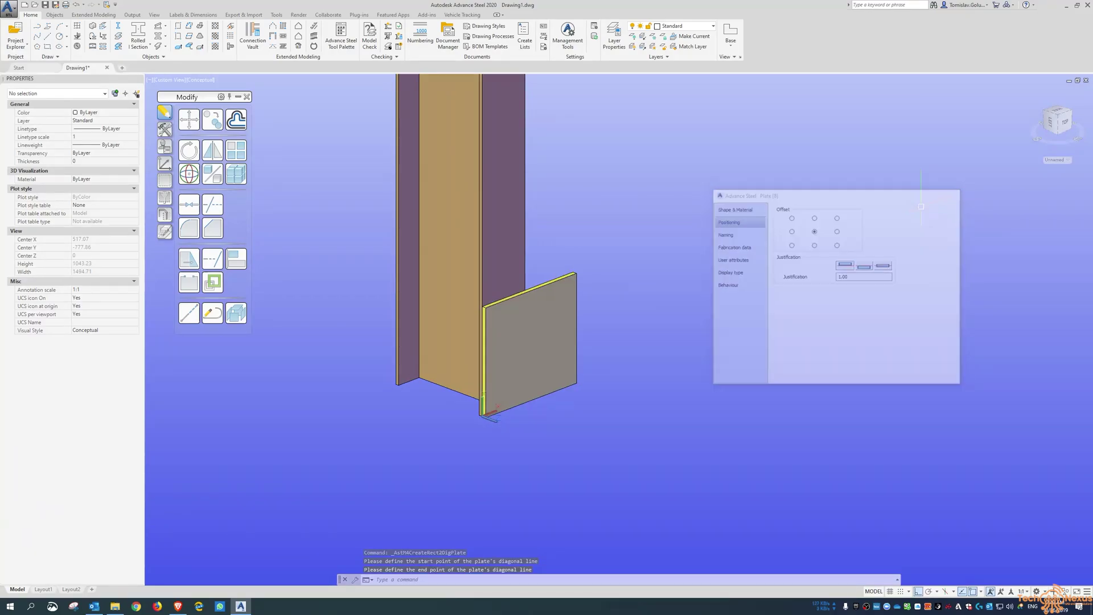
{"action": "scroll", "coordinate": [512, 330], "scroll_direction": "up", "scroll_amount": 2}
{"action": "type", "text": "ucs"}
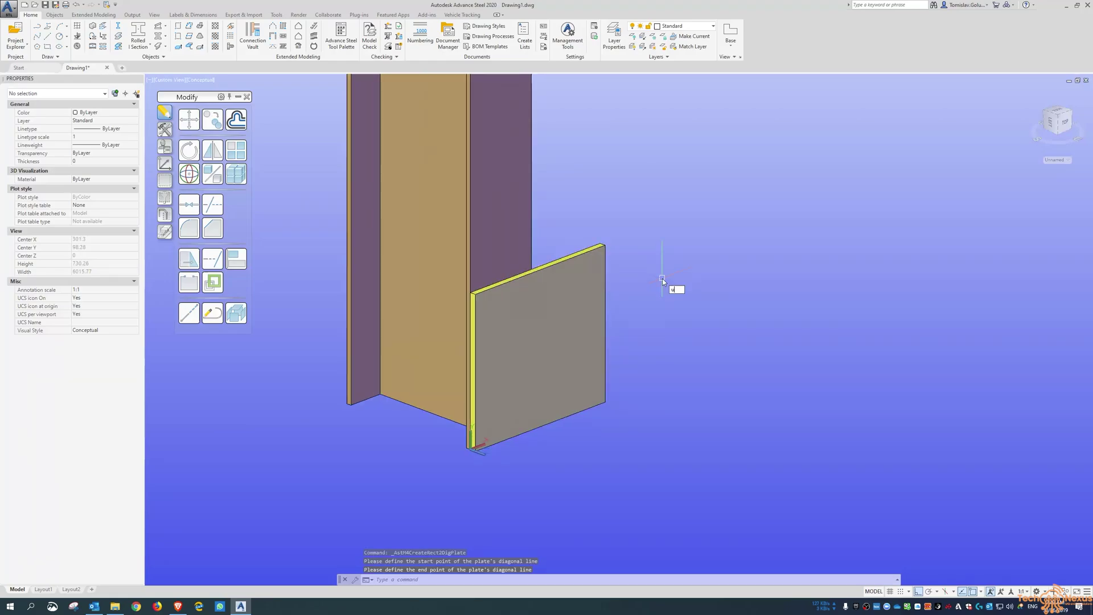
{"action": "key", "text": "Return"}
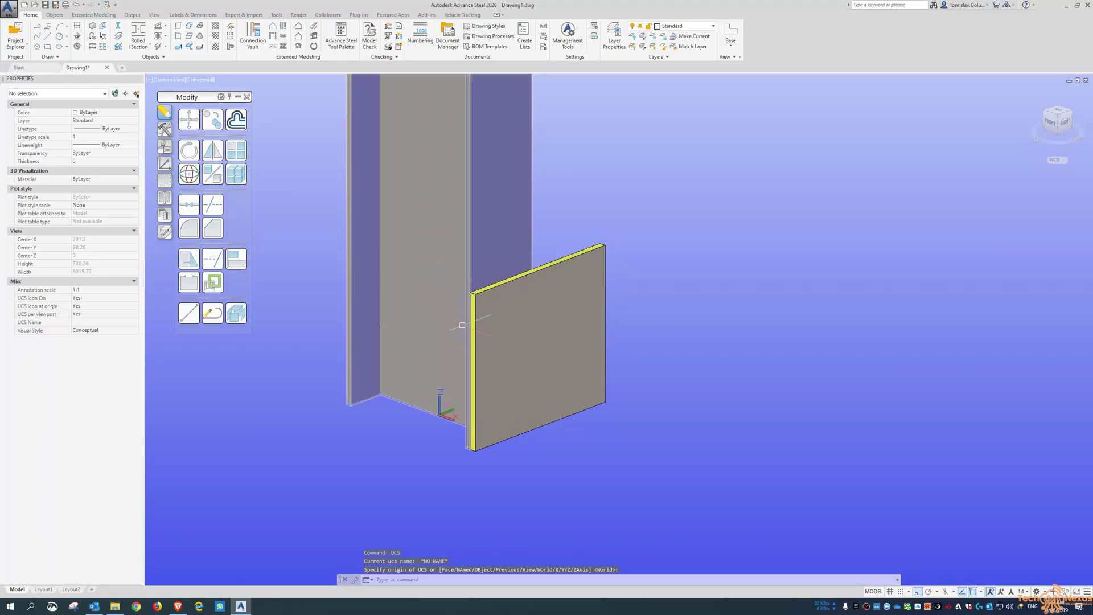
{"action": "left_click", "coordinate": [56, 15]}
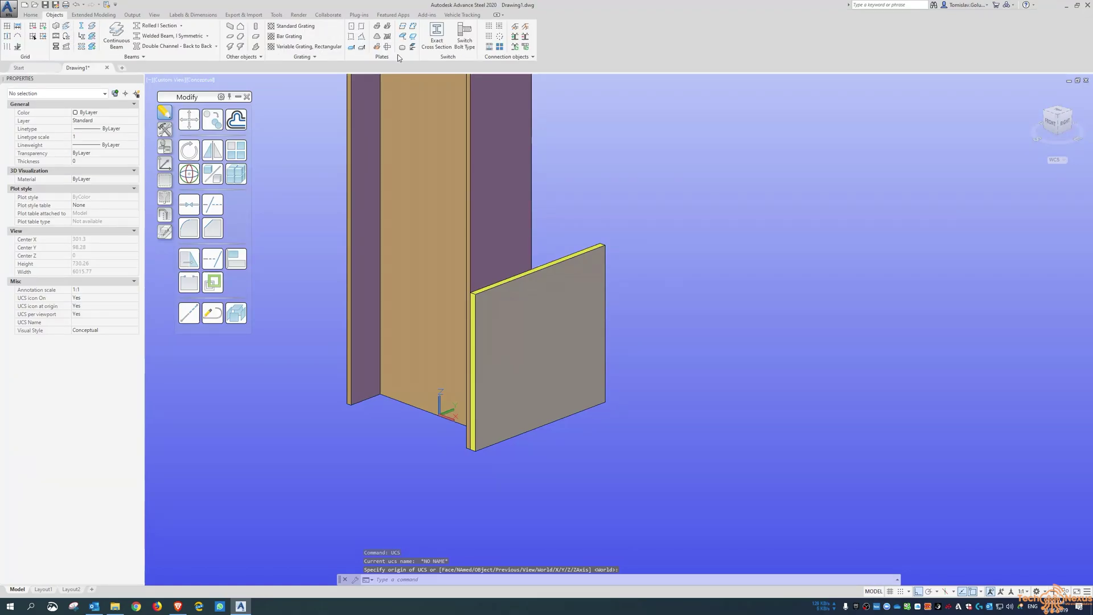
{"action": "left_click", "coordinate": [489, 27]}
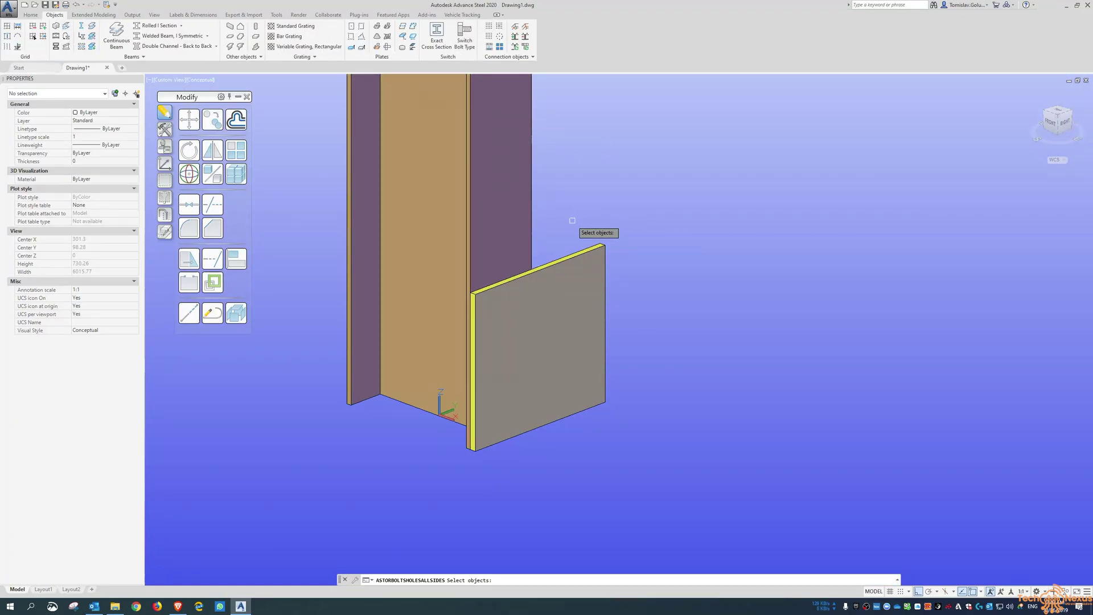
{"action": "left_click", "coordinate": [575, 224]}
{"action": "left_click", "coordinate": [501, 316]}
{"action": "key", "text": "Return"}
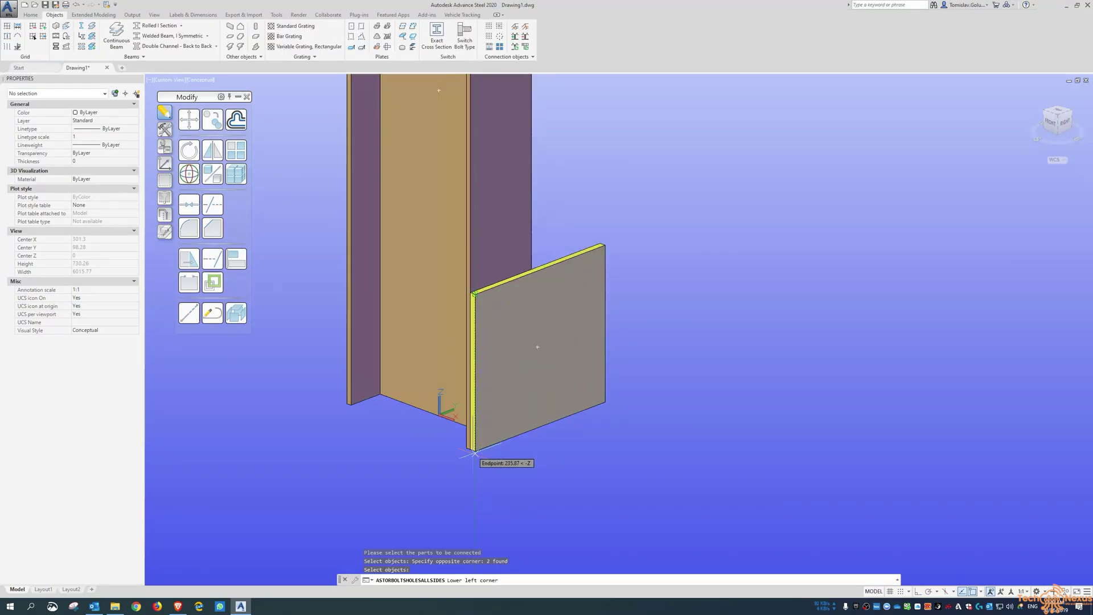
{"action": "left_click", "coordinate": [473, 293]}
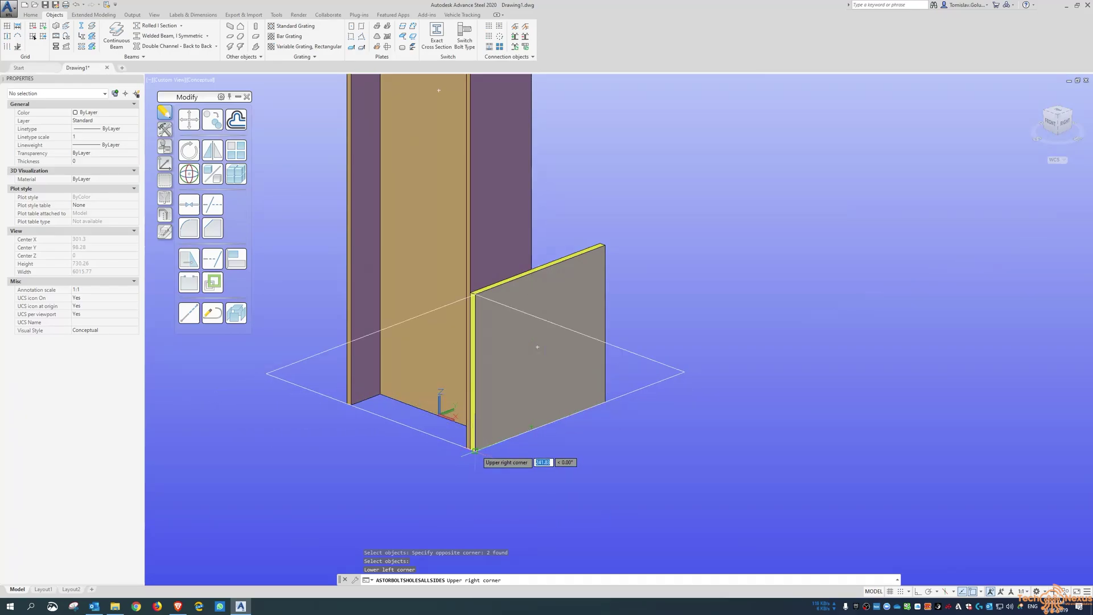
{"action": "left_click", "coordinate": [544, 475]}
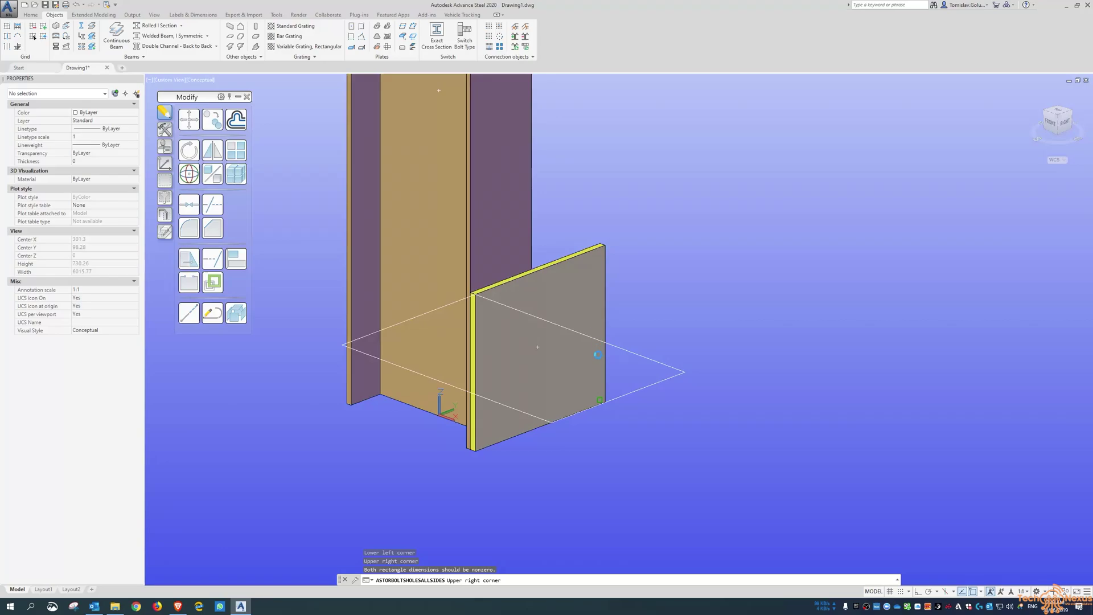
{"action": "left_click", "coordinate": [537, 347]}
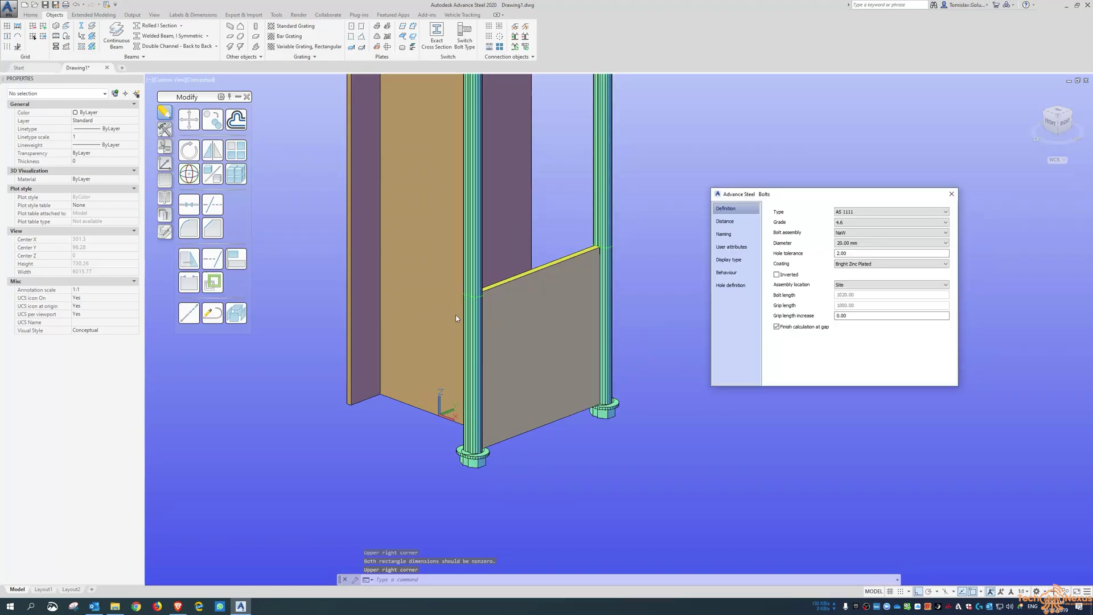
{"action": "left_click", "coordinate": [952, 194]}
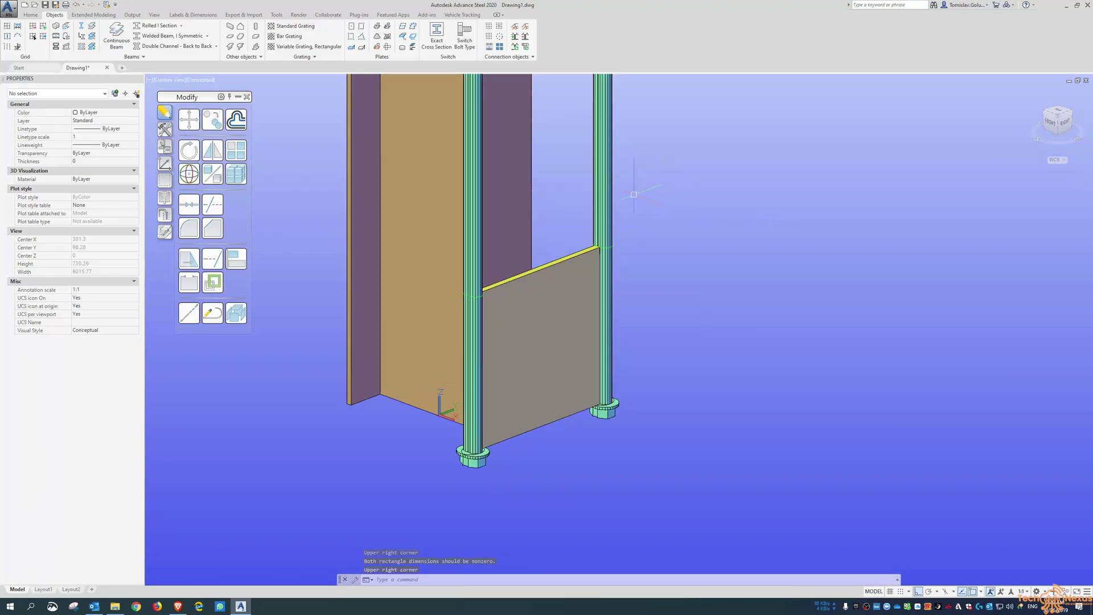
{"action": "type", "text": "e"}
{"action": "key", "text": "Return"}
{"action": "left_click", "coordinate": [604, 202]}
{"action": "key", "text": "Return"}
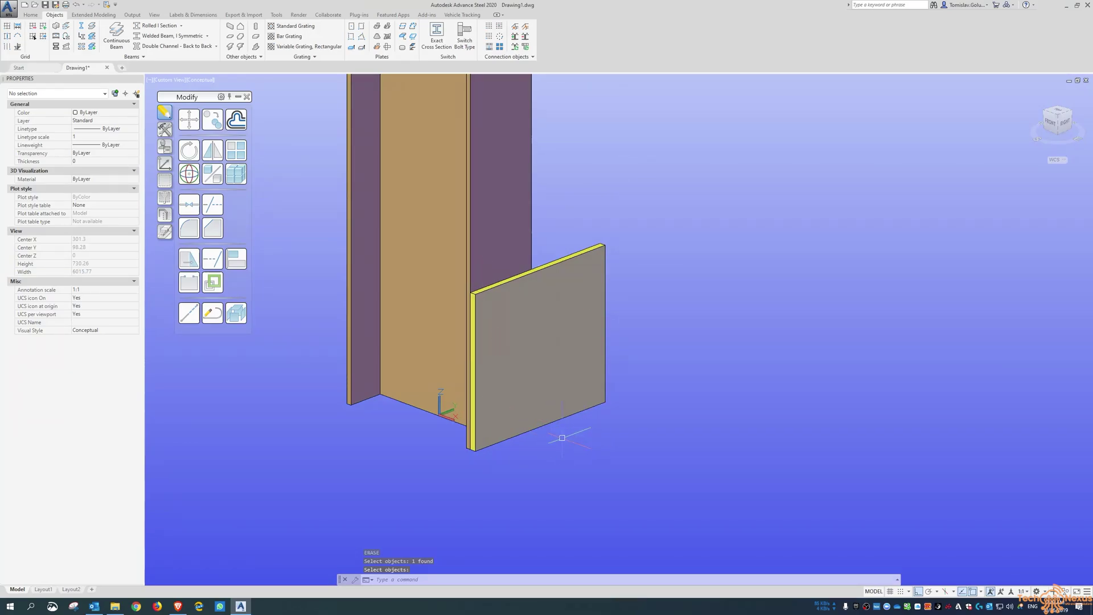
{"action": "type", "text": "ucs"}
Place the UCS origin at the end plate's lower corner and switch to 2D Wireframe.
{"action": "key", "text": "Return"}
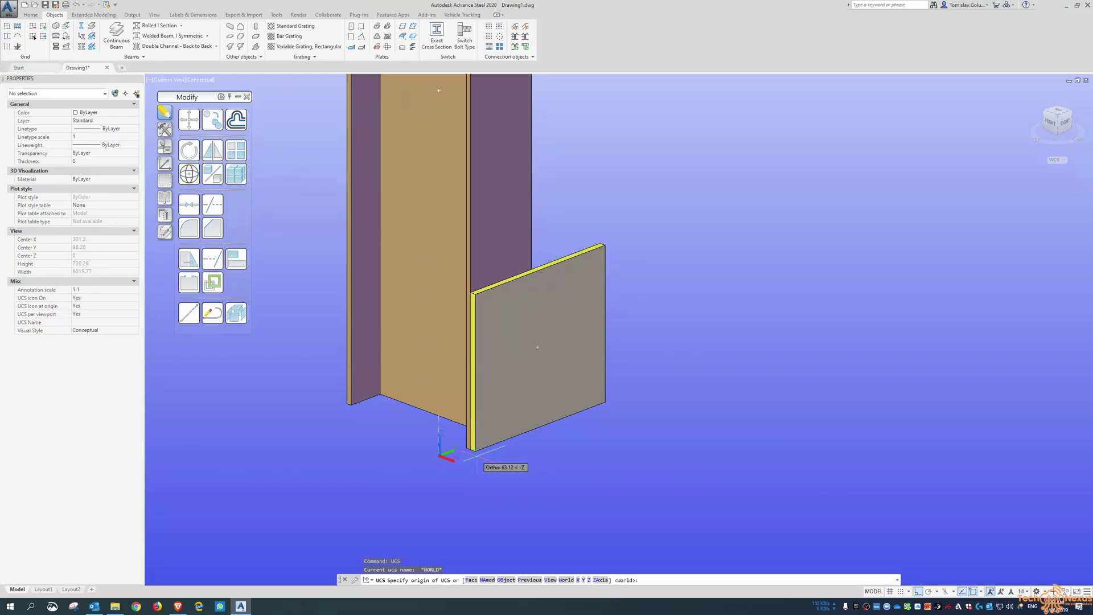
{"action": "left_click", "coordinate": [475, 450]}
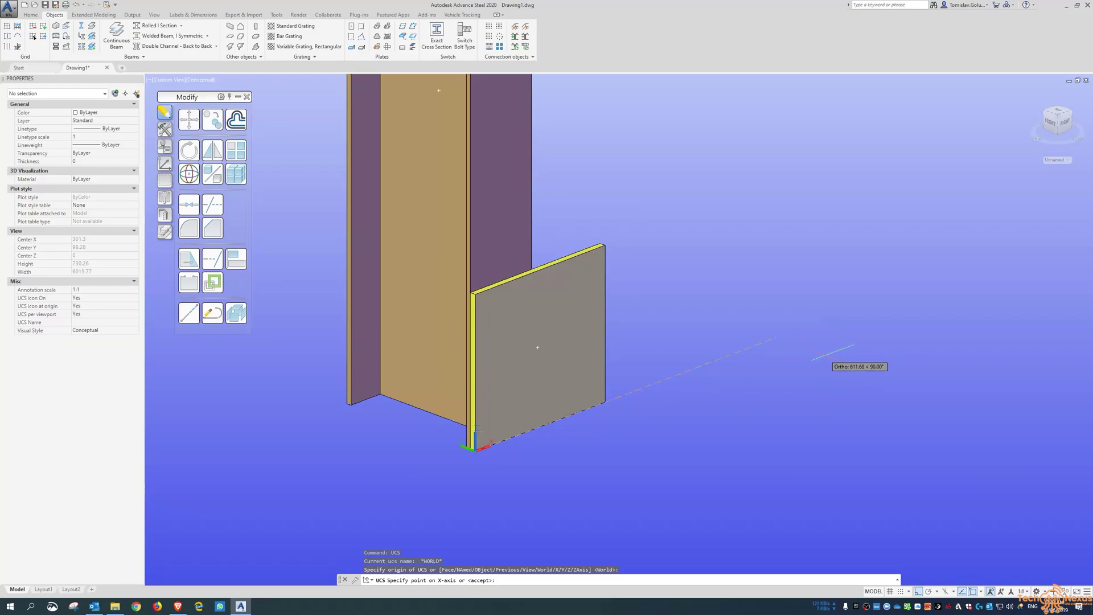
{"action": "left_click", "coordinate": [833, 352]}
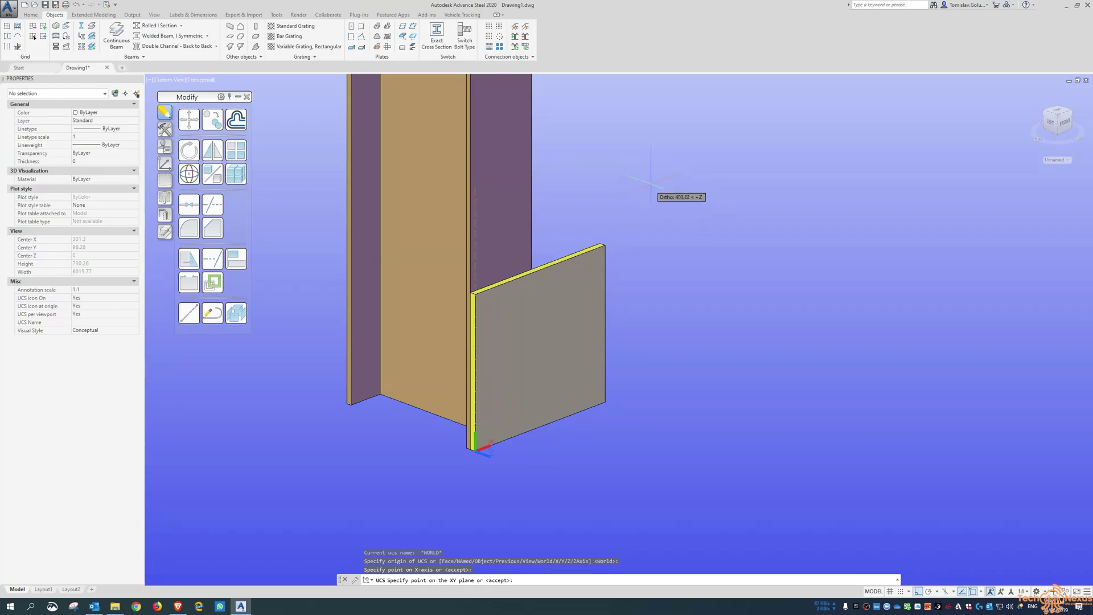
{"action": "left_click", "coordinate": [721, 244]}
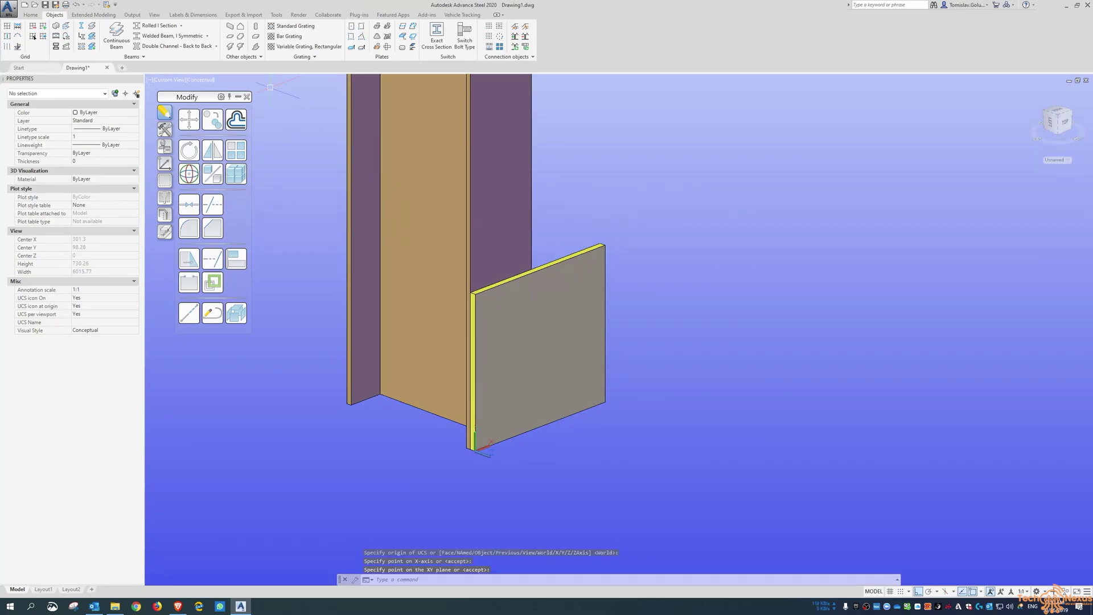
{"action": "left_click", "coordinate": [200, 80]}
{"action": "left_click", "coordinate": [228, 98]}
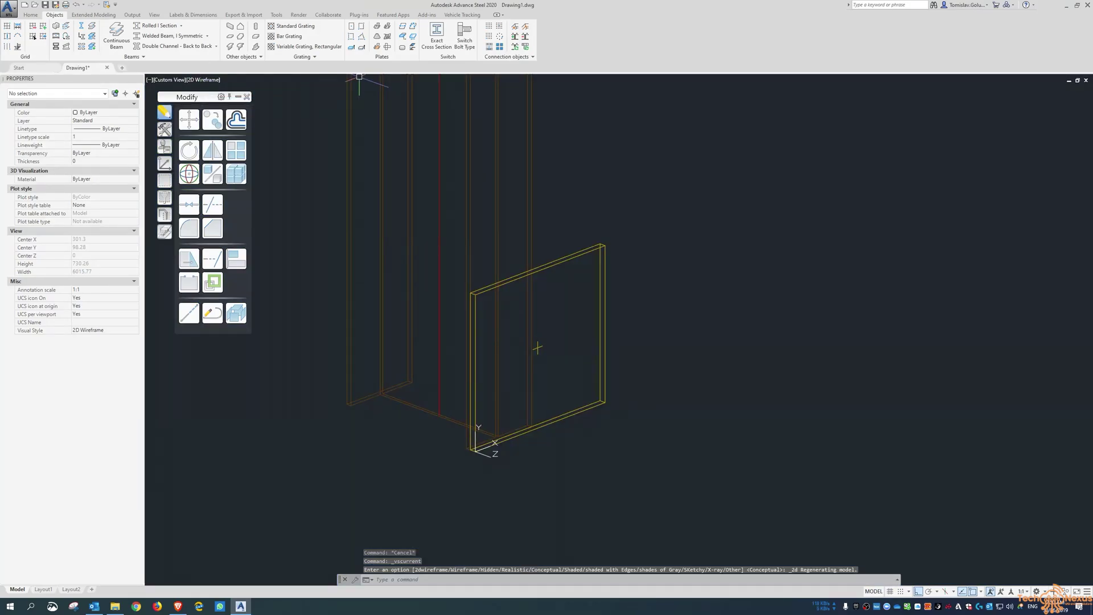
Bolt the end plate to the column flange with a two-point rectangular bolt pattern.
{"action": "left_click", "coordinate": [489, 35]}
{"action": "left_click", "coordinate": [520, 118]}
{"action": "left_click", "coordinate": [504, 251]}
{"action": "key", "text": "Return"}
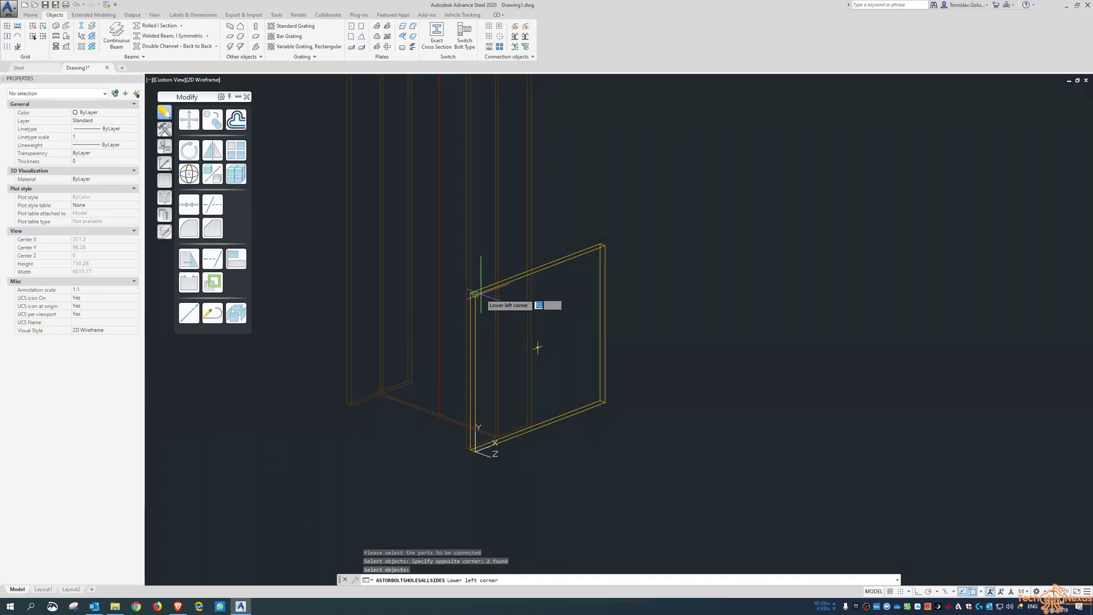
{"action": "left_click", "coordinate": [535, 345]}
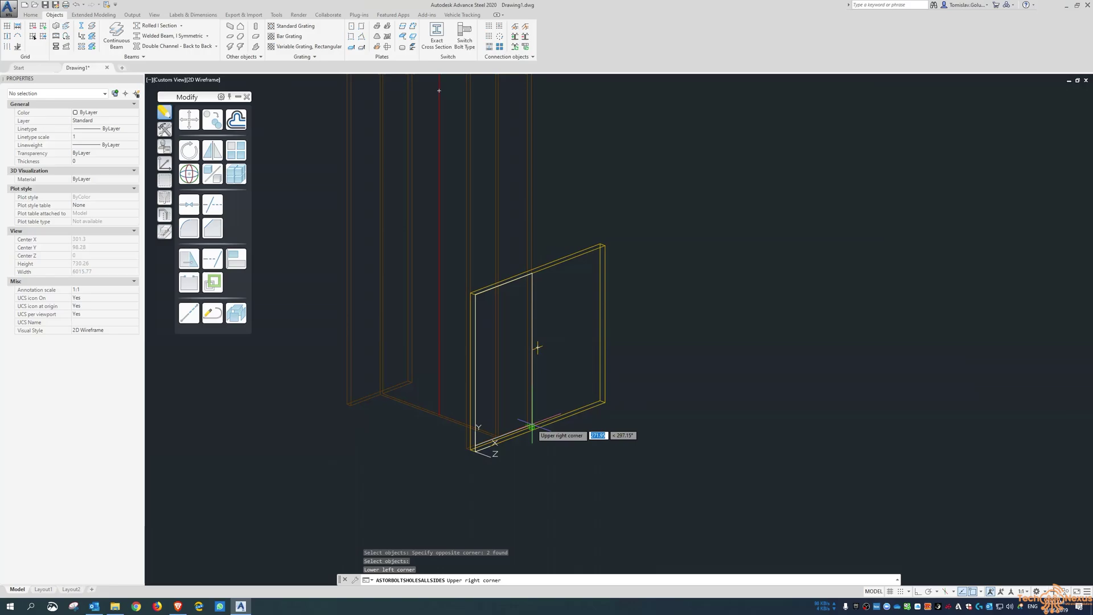
{"action": "scroll", "coordinate": [535, 452], "scroll_direction": "up", "scroll_amount": 2}
{"action": "scroll", "coordinate": [536, 452], "scroll_direction": "up", "scroll_amount": 5}
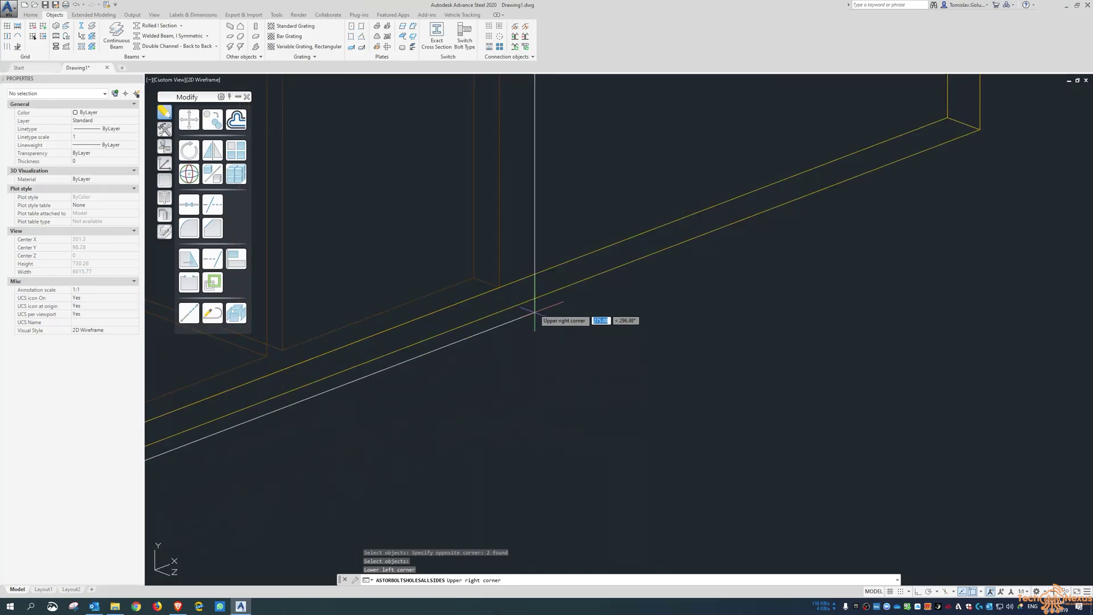
{"action": "left_click", "coordinate": [499, 287]}
{"action": "scroll", "coordinate": [541, 383], "scroll_direction": "down", "scroll_amount": 5}
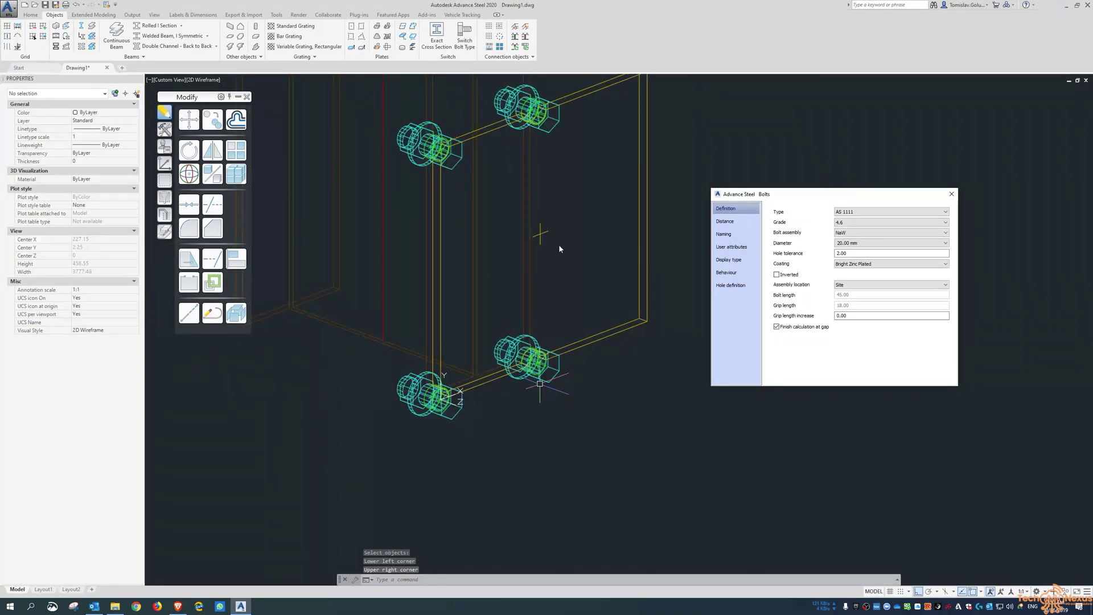
{"action": "middle_click_drag", "start_coordinate": [517, 294], "coordinate": [502, 337]}
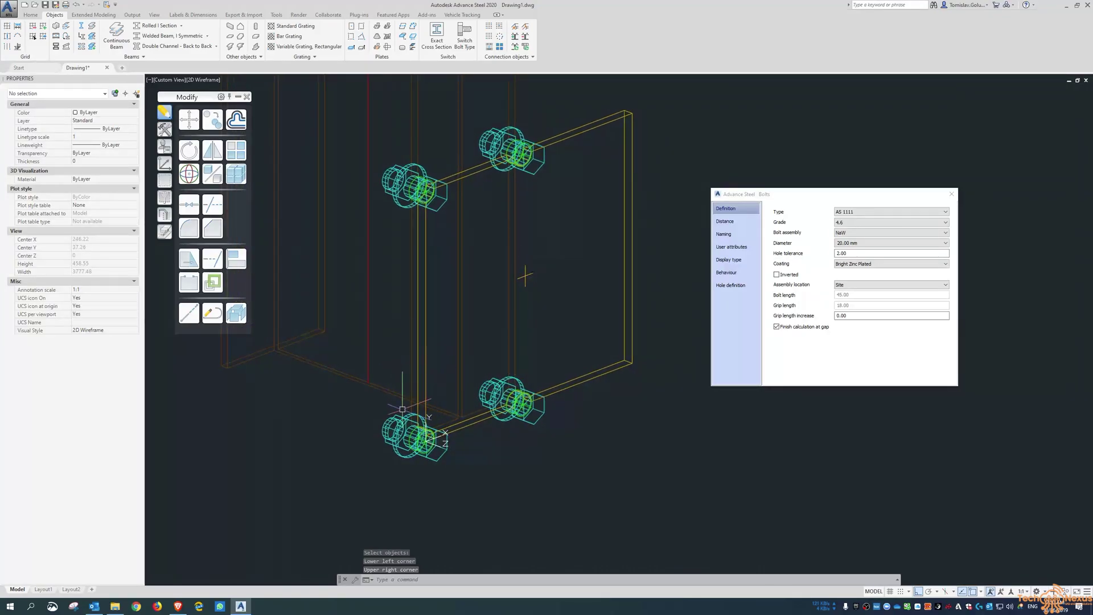
Set the bolt pattern's edge distances to 35.
{"action": "left_click", "coordinate": [740, 222]}
{"action": "left_click", "coordinate": [848, 274]}
{"action": "type", "text": "35"}
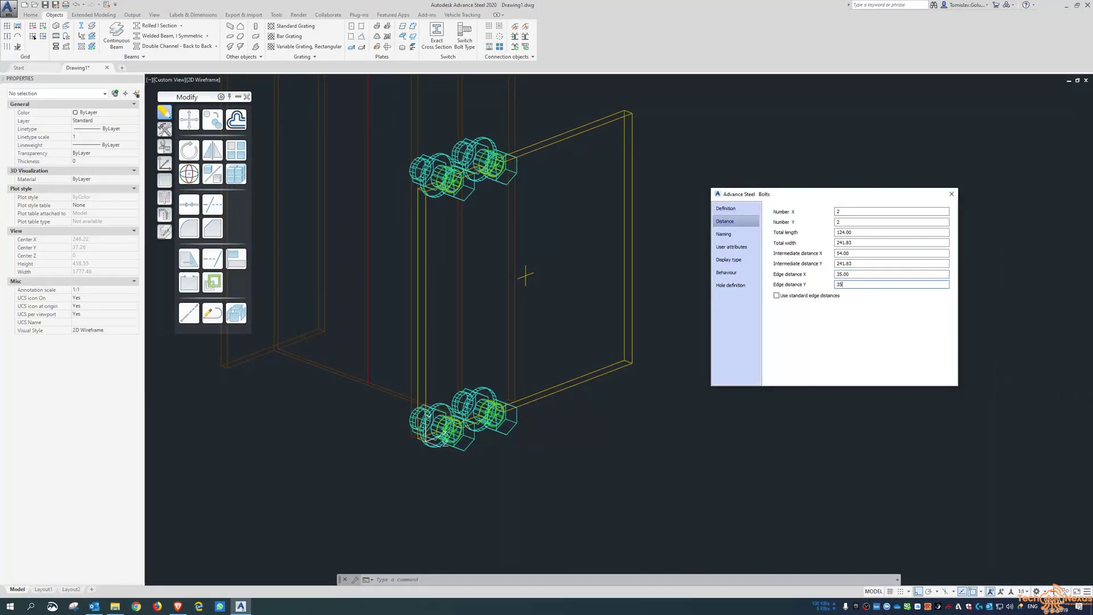
{"action": "left_click", "coordinate": [956, 195]}
Return to Conceptual style, zoom out to the whole column, and close the Modify palette.
{"action": "left_click", "coordinate": [209, 81]}
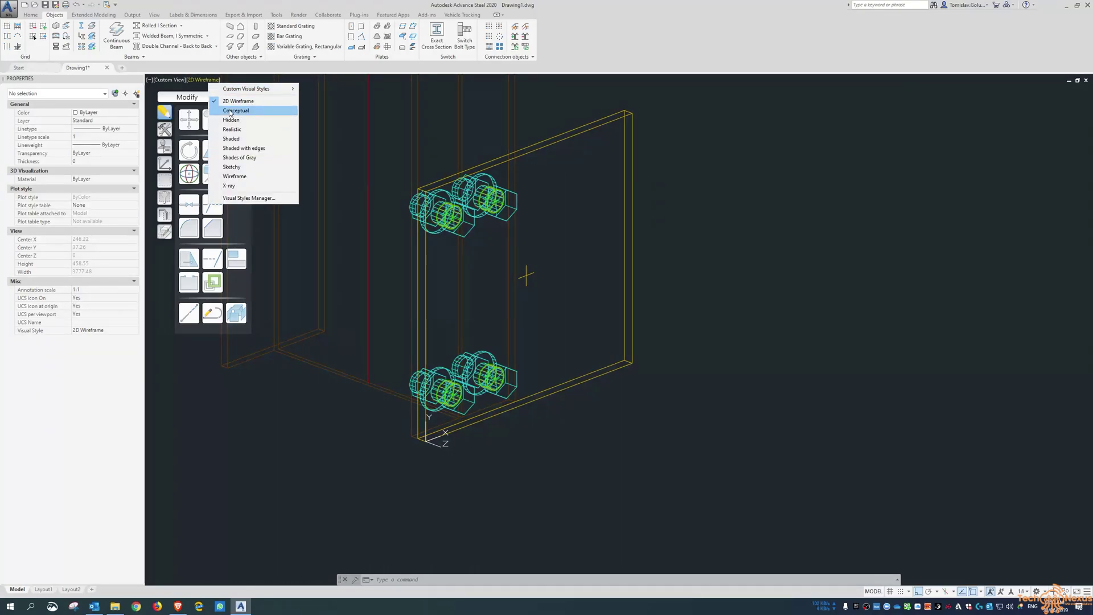
{"action": "left_click", "coordinate": [239, 107]}
{"action": "mouse_move", "coordinate": [319, 188]}
{"action": "middle_mouse_down", "text": "shift"}
{"action": "mouse_move", "coordinate": [372, 214]}
{"action": "mouse_move", "coordinate": [690, 219]}
{"action": "mouse_move", "coordinate": [804, 142]}
{"action": "mouse_move", "coordinate": [666, 251]}
{"action": "mouse_move", "coordinate": [605, 205]}
{"action": "middle_mouse_up", "text": "shift"}
{"action": "scroll", "coordinate": [604, 205], "scroll_direction": "down", "scroll_amount": 3}
{"action": "scroll", "coordinate": [605, 206], "scroll_direction": "down", "scroll_amount": 3}
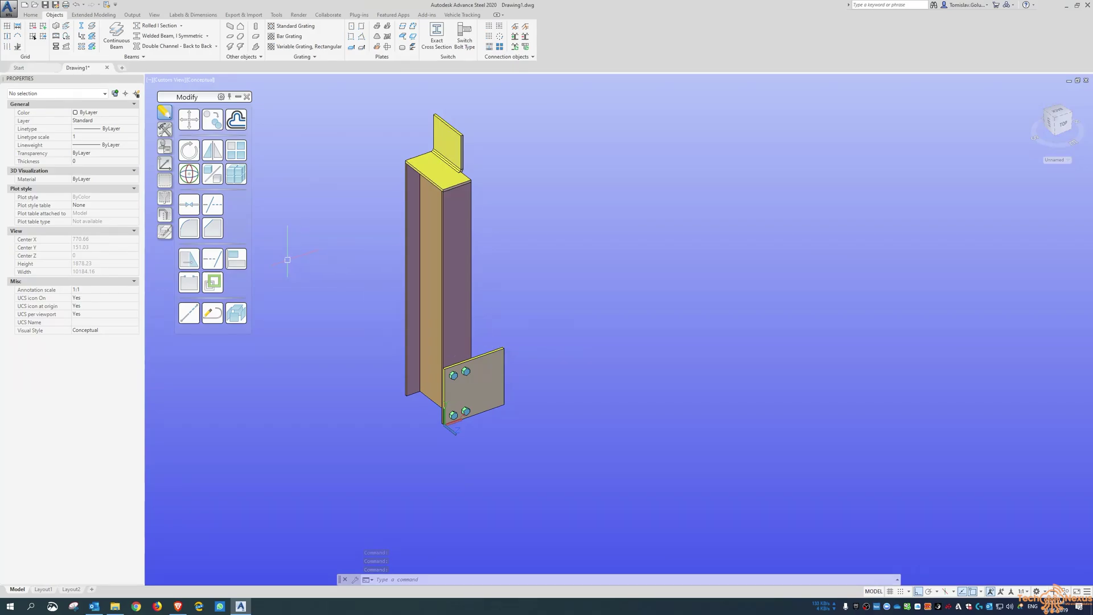
{"action": "left_click", "coordinate": [246, 97]}
{"action": "left_click", "coordinate": [32, 15]}
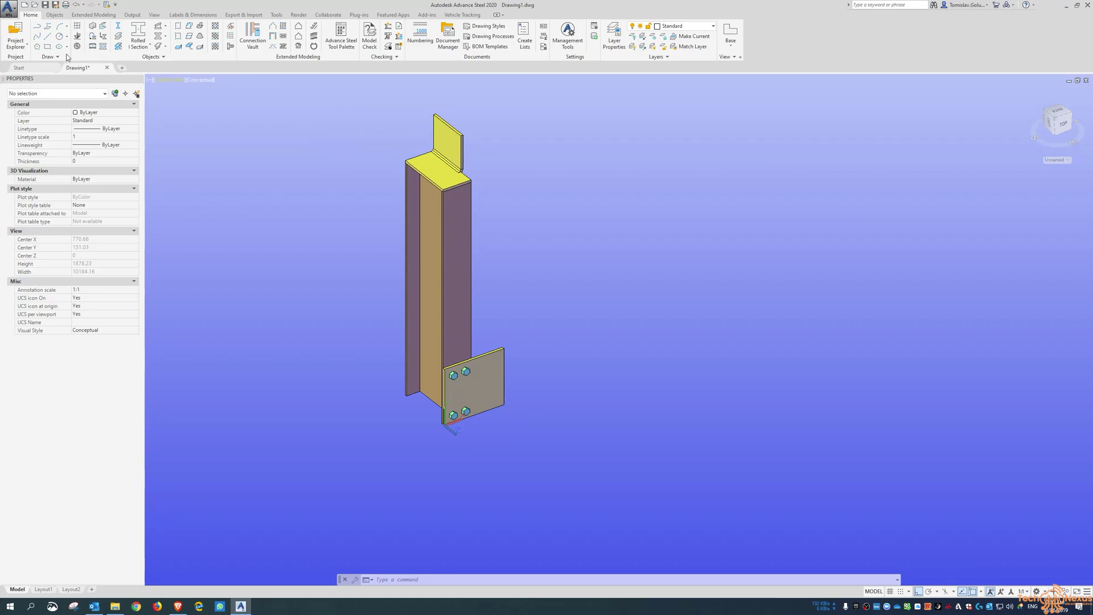
Bring up the Advance Steel tool palette on its UCS tools and reposition it.
{"action": "left_click", "coordinate": [338, 40]}
{"action": "left_click_drag", "start_coordinate": [207, 99], "coordinate": [222, 105]}
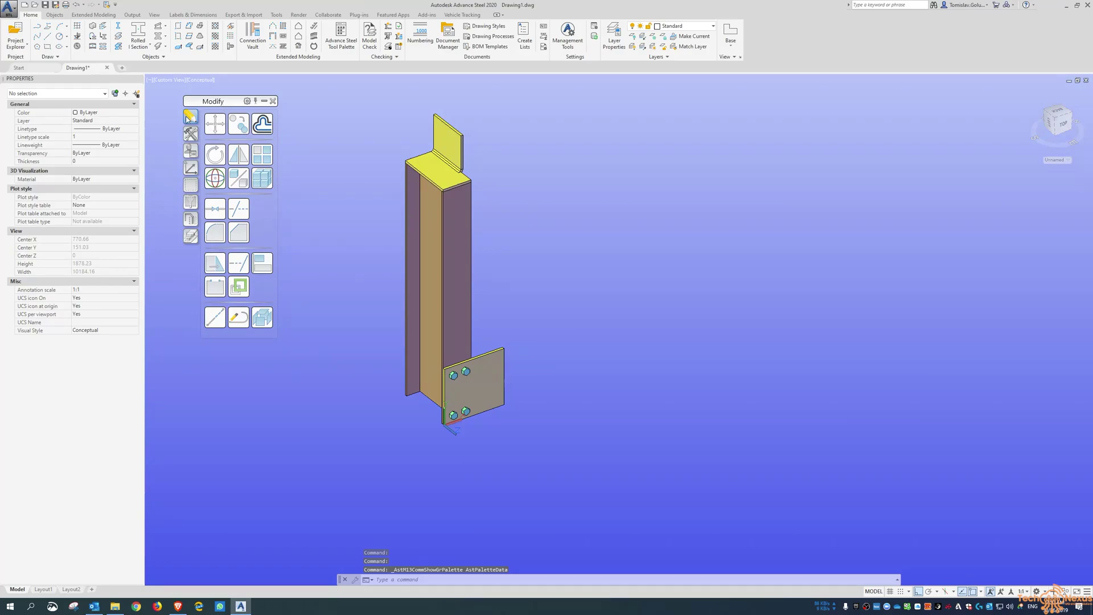
{"action": "left_click", "coordinate": [191, 169]}
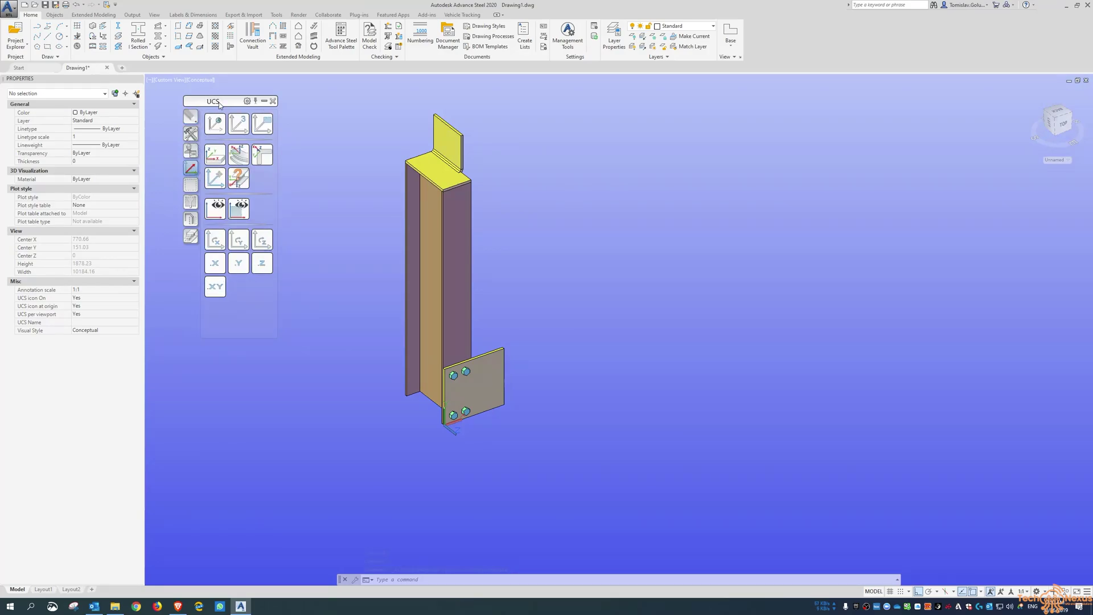
{"action": "left_click_drag", "start_coordinate": [219, 104], "coordinate": [201, 101]}
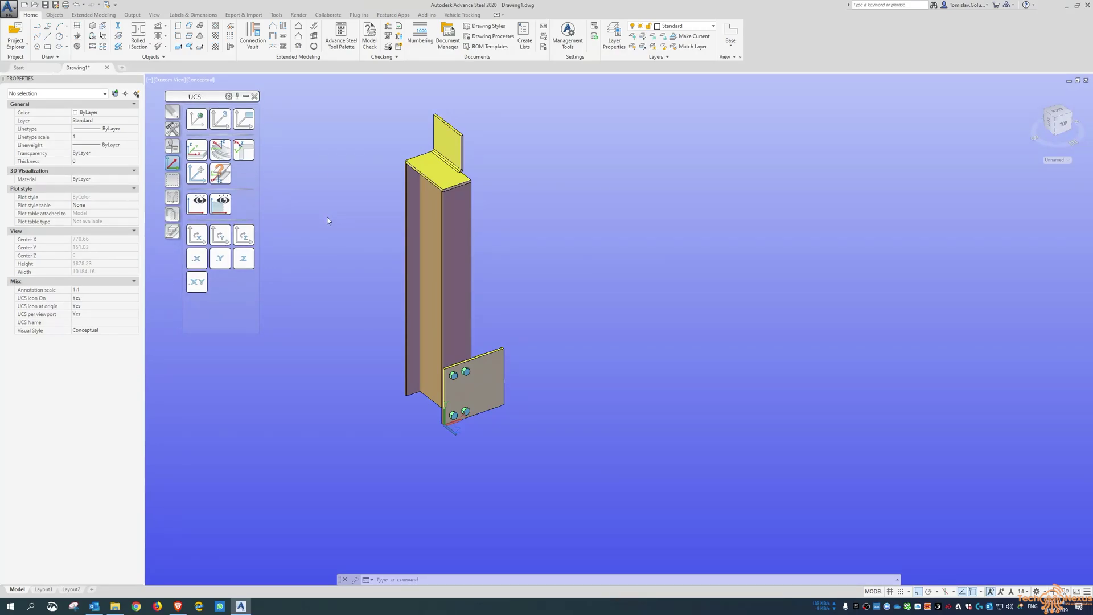
Erase the two top plates and the bolted end plate with its bolts.
{"action": "left_click", "coordinate": [348, 99]}
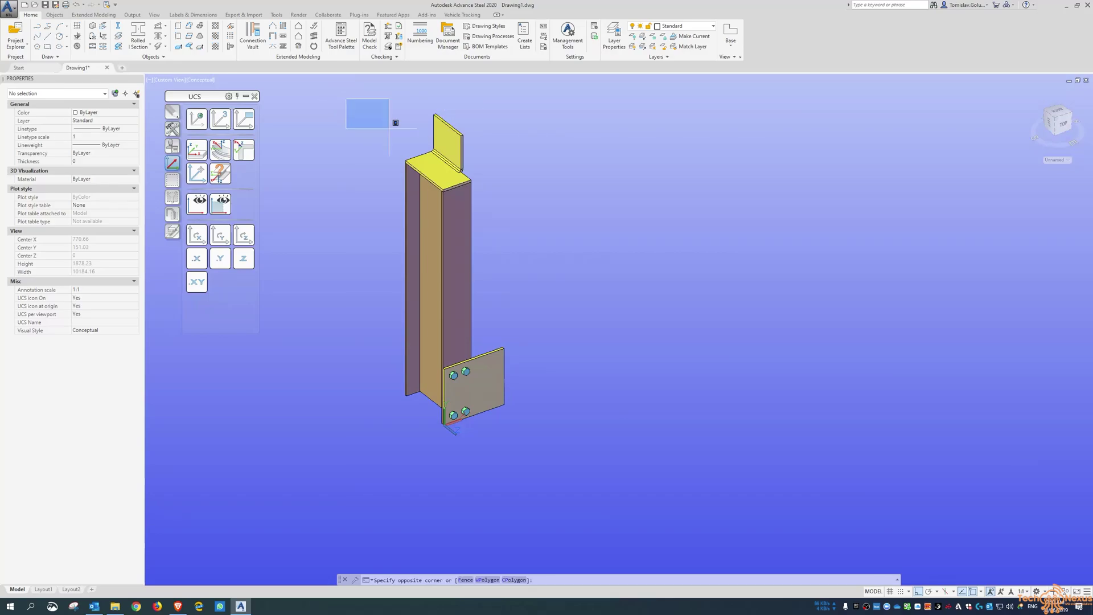
{"action": "left_click", "coordinate": [416, 157]}
{"action": "type", "text": "e"}
{"action": "key", "text": "Return"}
{"action": "left_click", "coordinate": [347, 328]}
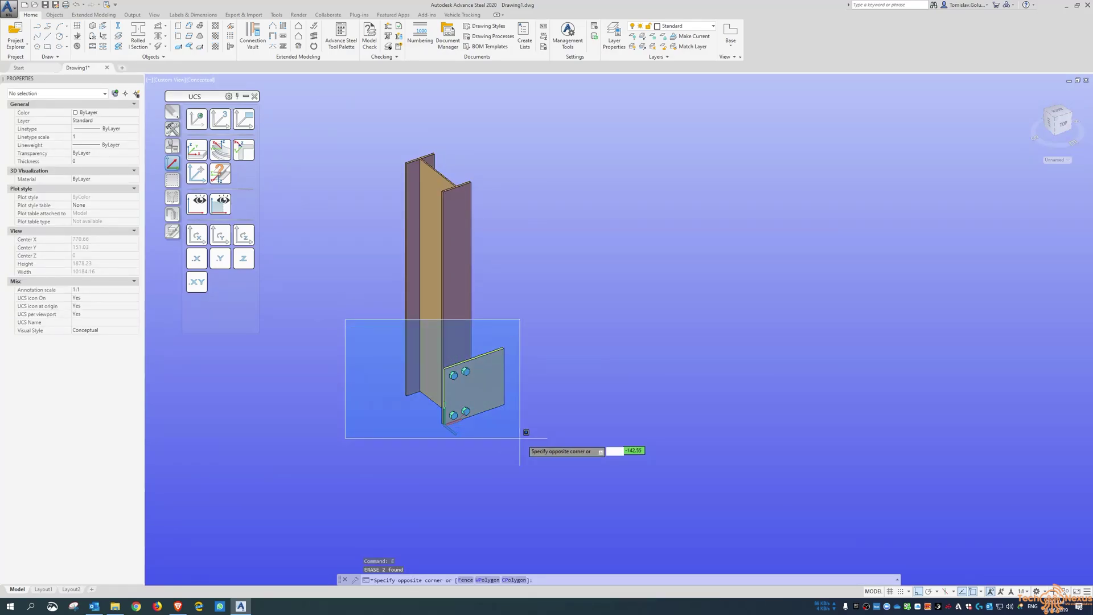
{"action": "left_click", "coordinate": [521, 439]}
{"action": "type", "text": "e"}
{"action": "key", "text": "Return"}
Place the UCS at object on the beam, picking a beam axis arrow.
{"action": "type", "text": "ucs"}
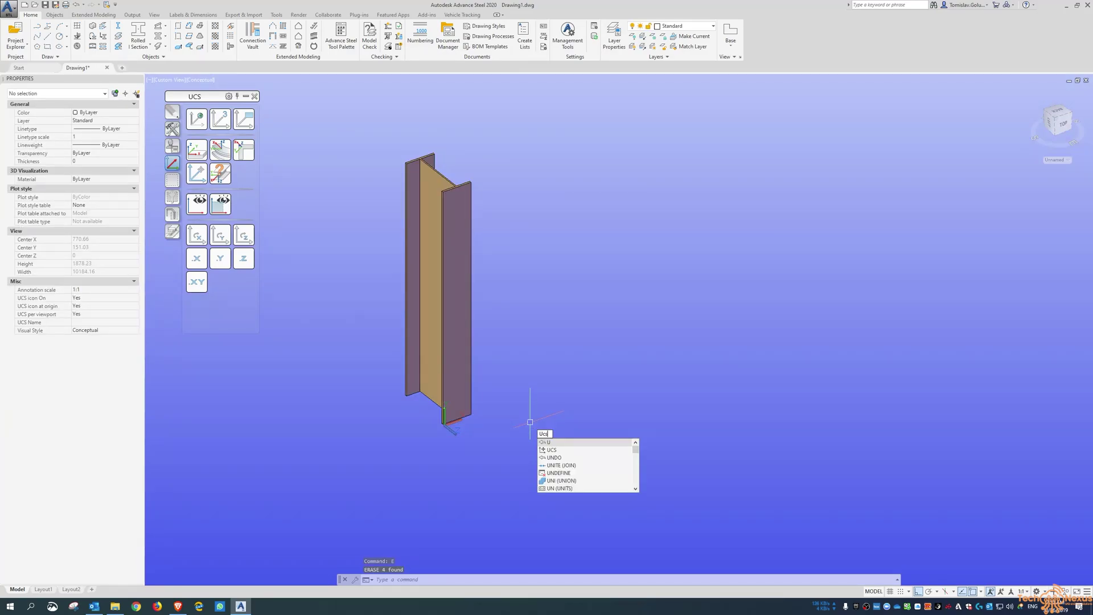
{"action": "key", "text": "Return"}
{"action": "scroll", "coordinate": [353, 270], "scroll_direction": "up", "scroll_amount": 2}
{"action": "key", "text": "Return"}
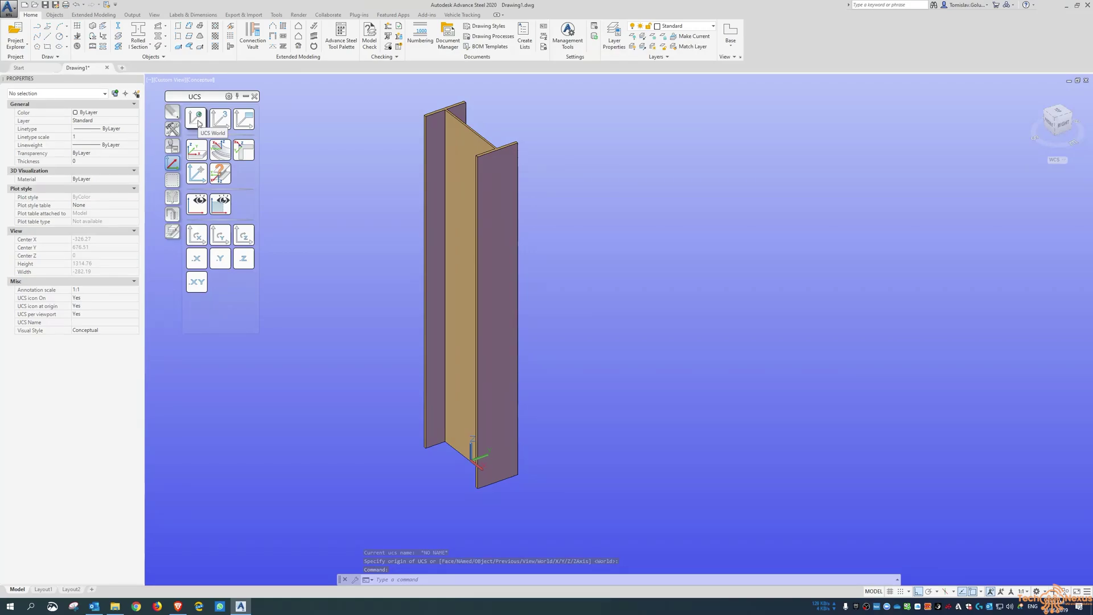
{"action": "left_click", "coordinate": [198, 155]}
{"action": "left_click", "coordinate": [519, 478]}
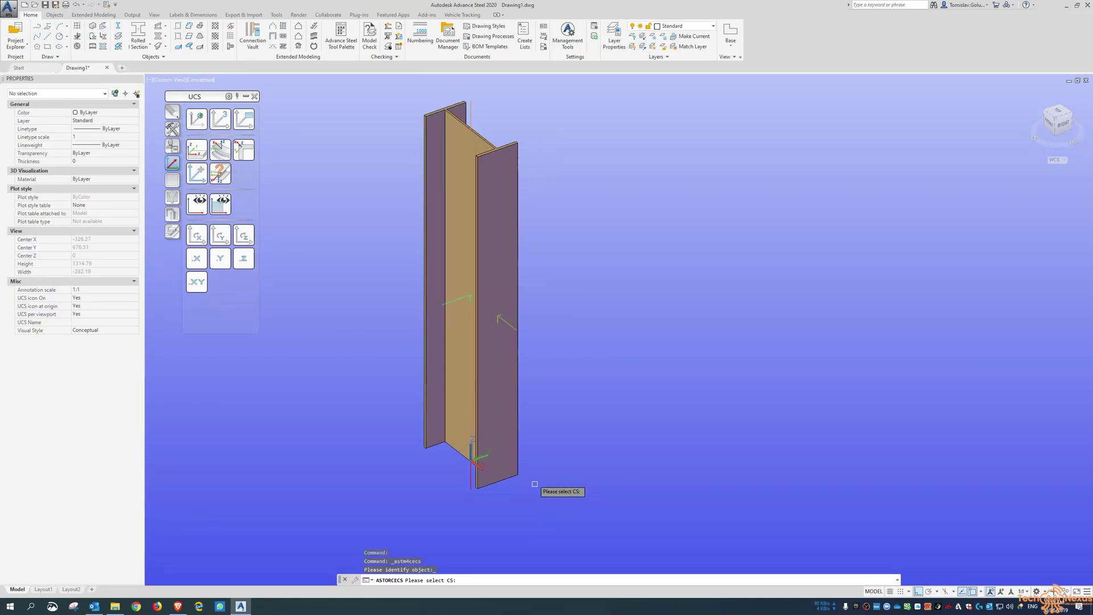
{"action": "left_click", "coordinate": [511, 323]}
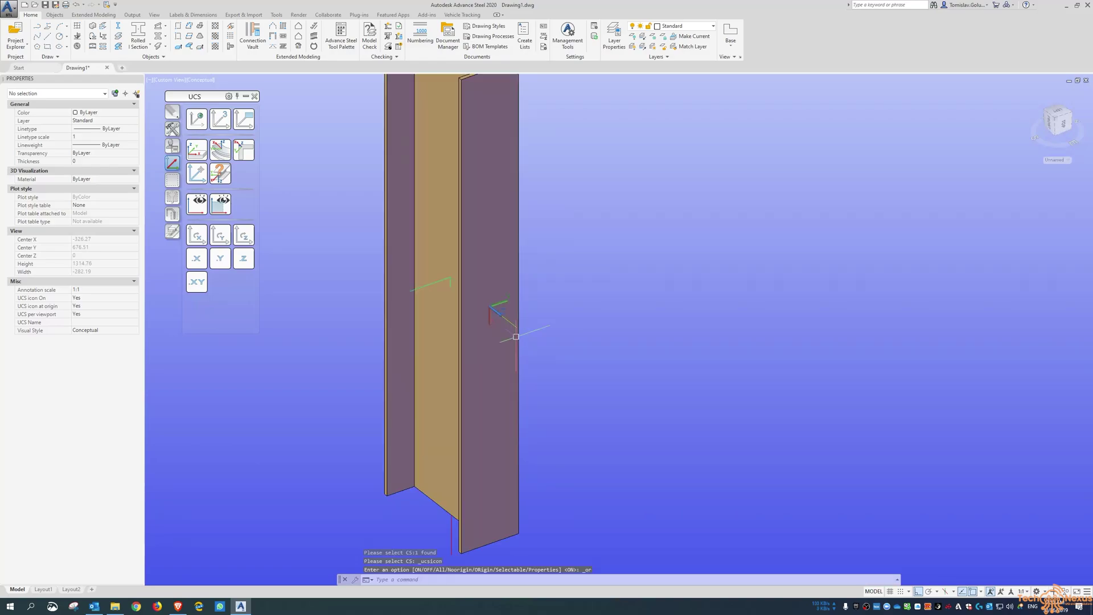
Draw a 10-thick rectangular plate from the flange's bottom corner, justified to middle thickness.
{"action": "scroll", "coordinate": [500, 313], "scroll_direction": "up", "scroll_amount": 8}
{"action": "scroll", "coordinate": [499, 260], "scroll_direction": "down", "scroll_amount": 4}
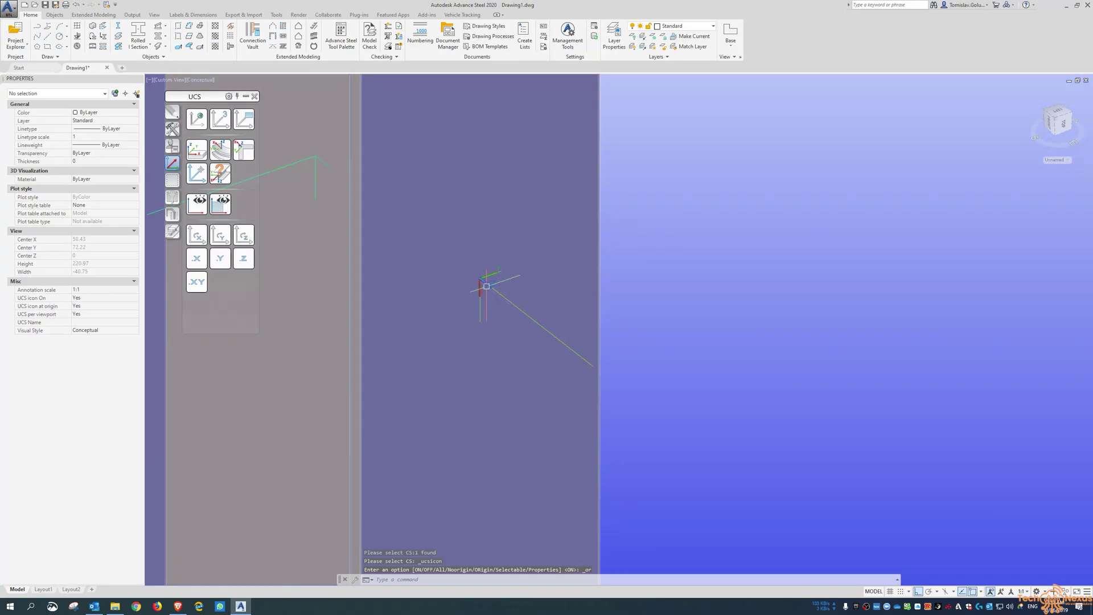
{"action": "scroll", "coordinate": [461, 242], "scroll_direction": "down", "scroll_amount": 4}
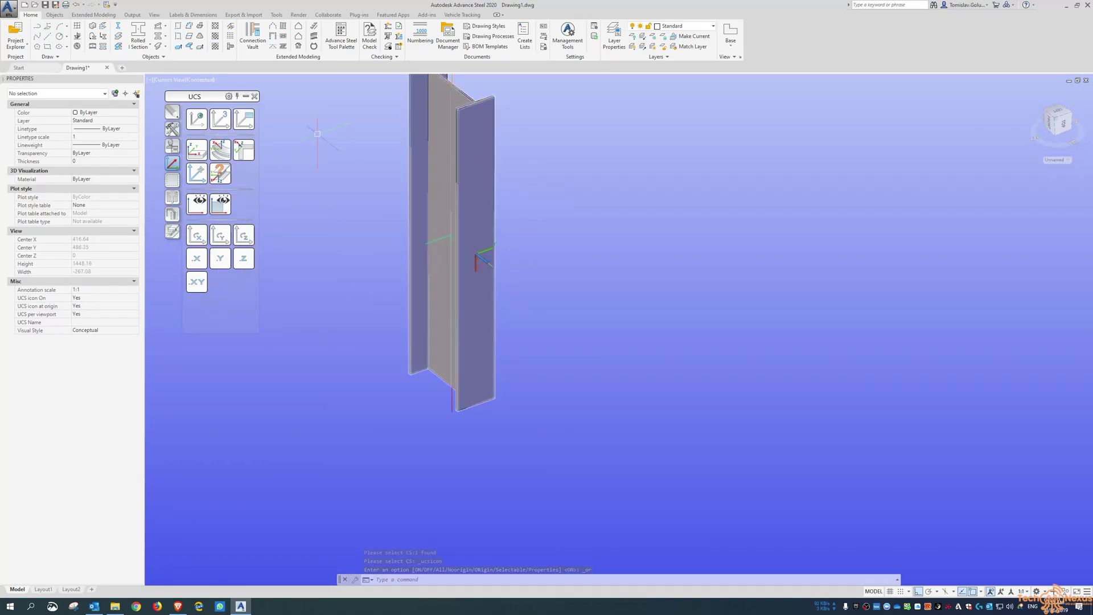
{"action": "left_click", "coordinate": [177, 27]}
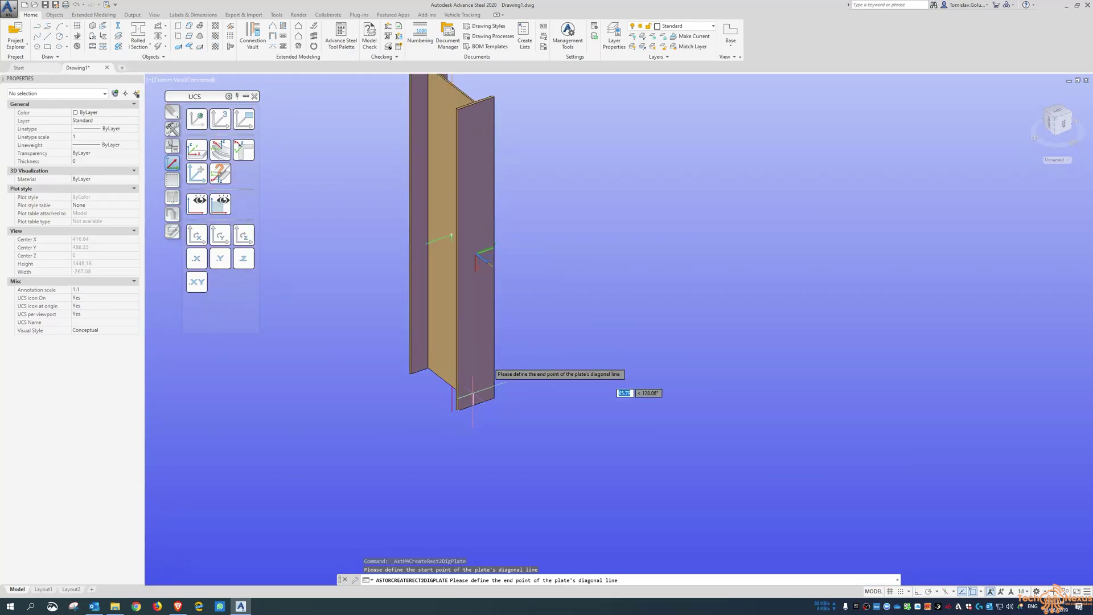
{"action": "left_click", "coordinate": [458, 409]}
{"action": "left_click", "coordinate": [539, 234]}
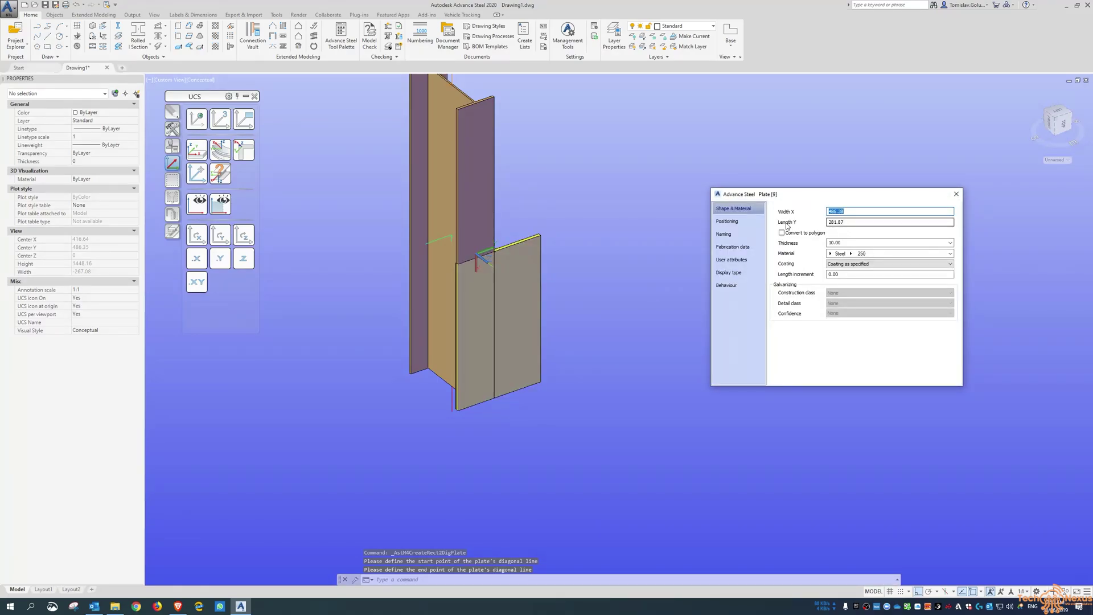
{"action": "left_click", "coordinate": [732, 221]}
{"action": "left_click", "coordinate": [863, 266]}
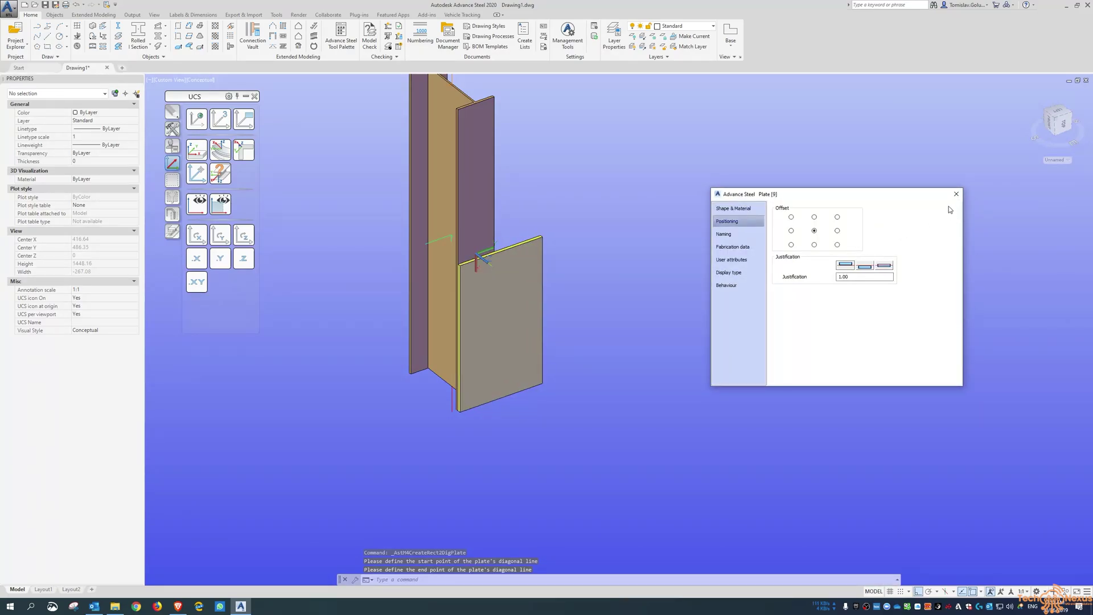
{"action": "left_click", "coordinate": [956, 193]}
Check the new plate from the FRONT view, then orbit back to 3D.
{"action": "middle_click_drag", "start_coordinate": [574, 216], "coordinate": [599, 268], "text": "shift"}
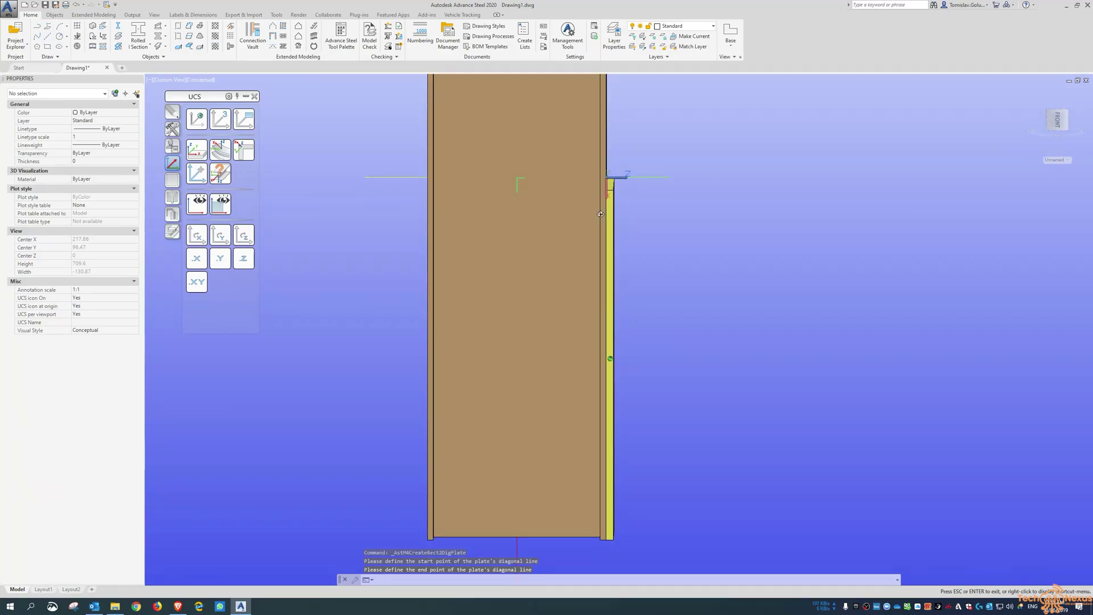
{"action": "left_click", "coordinate": [1064, 121]}
{"action": "scroll", "coordinate": [602, 268], "scroll_direction": "up", "scroll_amount": 5}
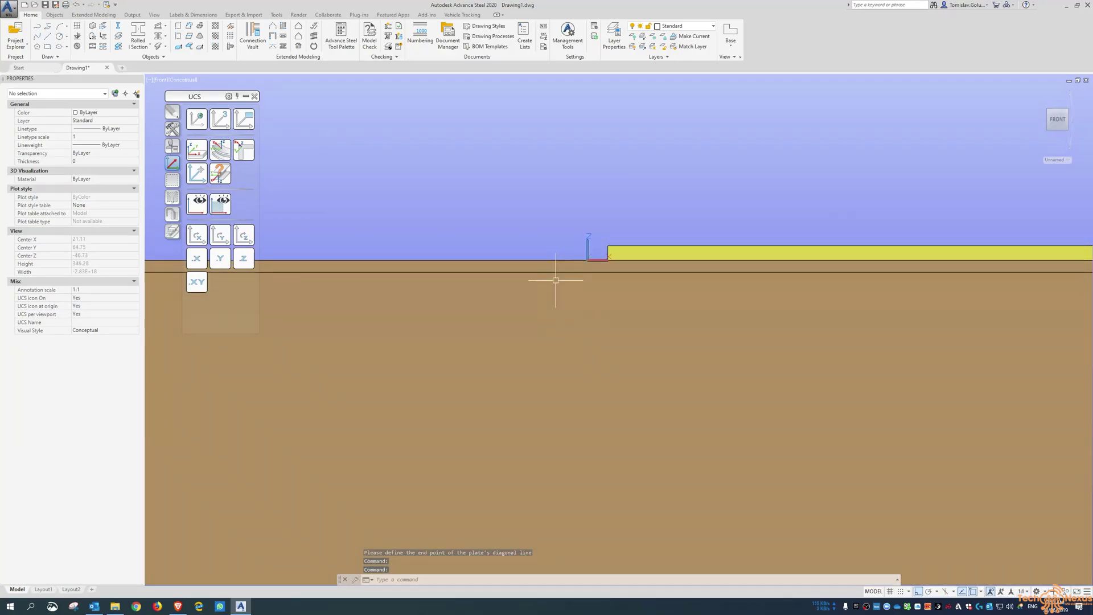
{"action": "scroll", "coordinate": [556, 280], "scroll_direction": "down", "scroll_amount": 10}
{"action": "middle_click_drag", "start_coordinate": [556, 280], "coordinate": [549, 340], "text": "shift"}
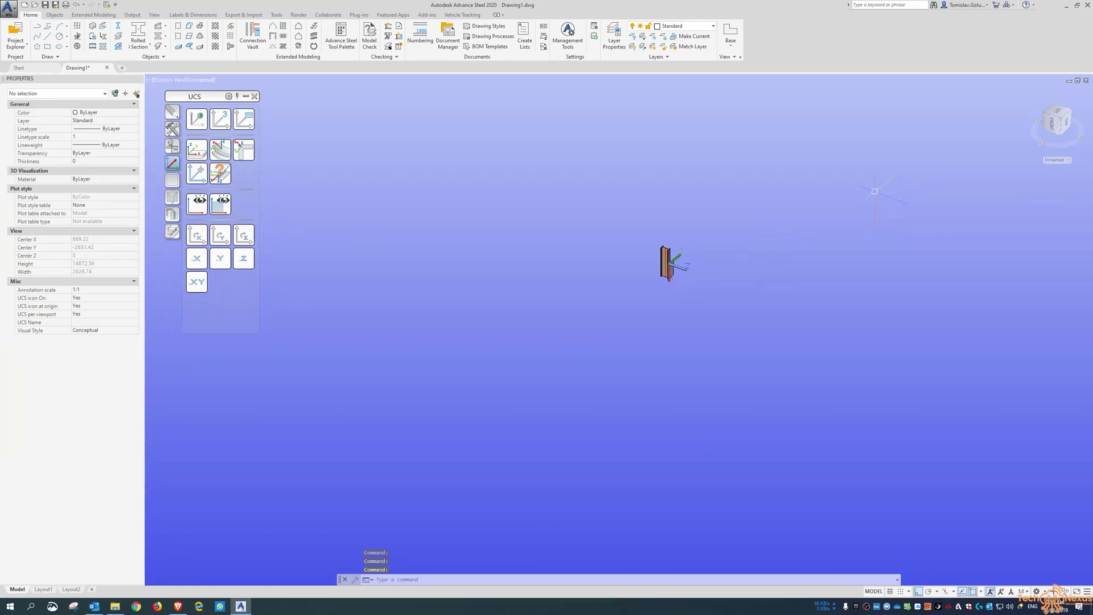
{"action": "key", "text": "Return"}
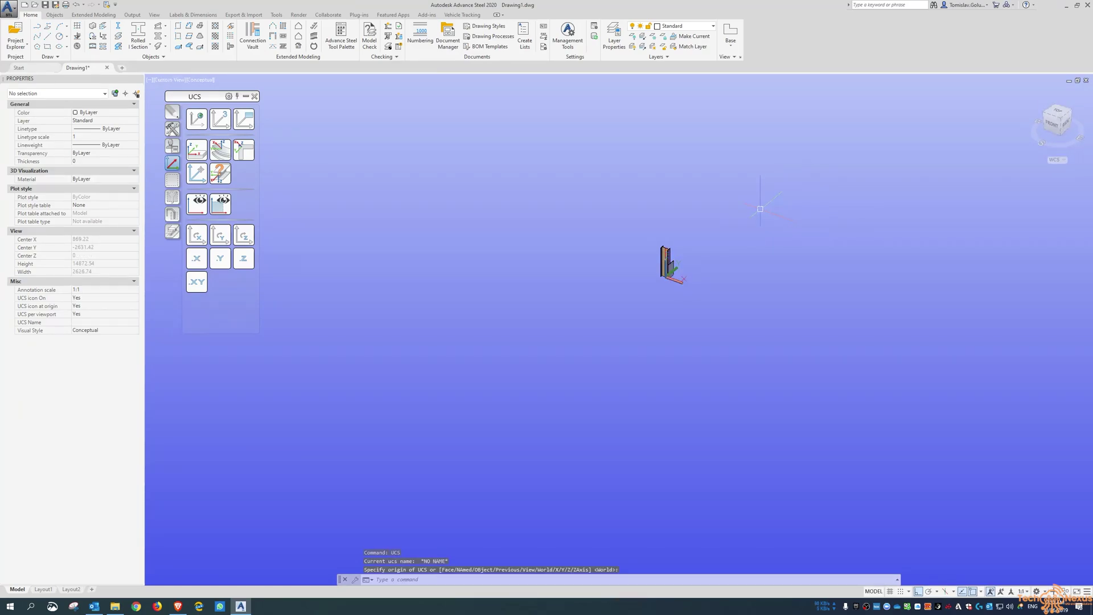
Zoom to the model extents and pan toward the column and plate.
{"action": "type", "text": "e"}
{"action": "key", "text": "Return"}
{"action": "type", "text": "e"}
{"action": "key", "text": "Return"}
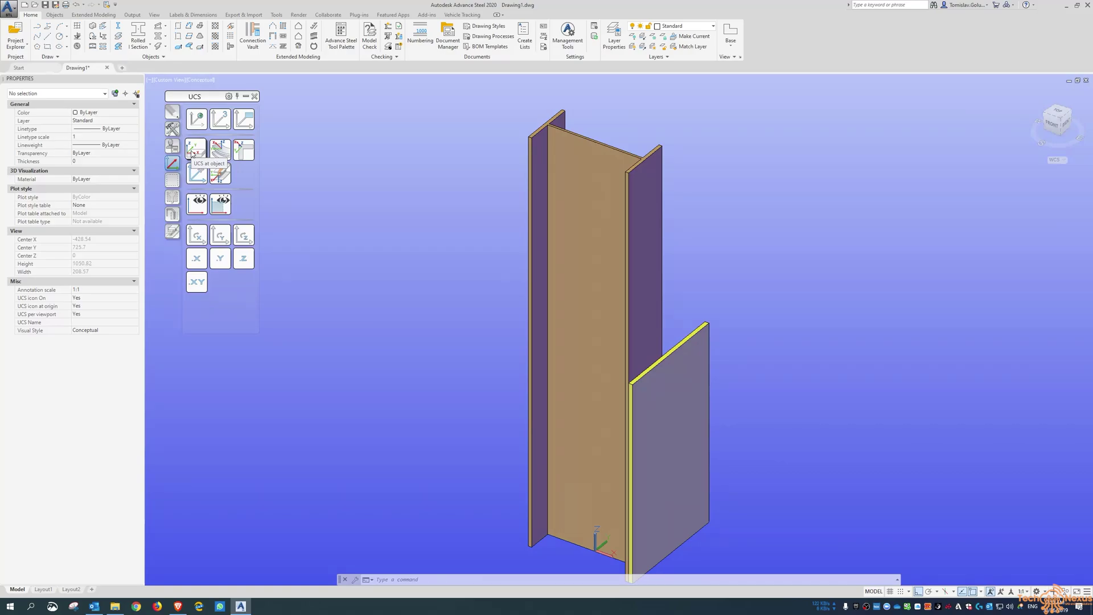
{"action": "scroll", "coordinate": [421, 288], "scroll_direction": "down", "scroll_amount": 2}
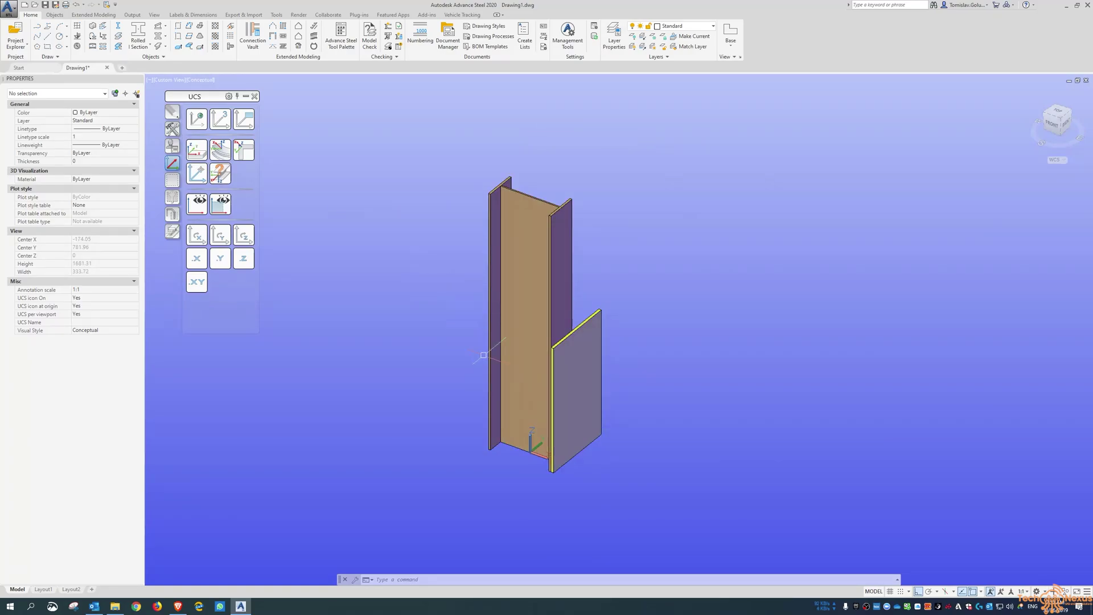
{"action": "scroll", "coordinate": [550, 474], "scroll_direction": "up", "scroll_amount": 2}
{"action": "middle_click_drag", "start_coordinate": [655, 321], "coordinate": [585, 286]}
Set the UCS origin at the plate's top outer corner, keeping the default X-axis.
{"action": "type", "text": "cs"}
{"action": "key", "text": "Return"}
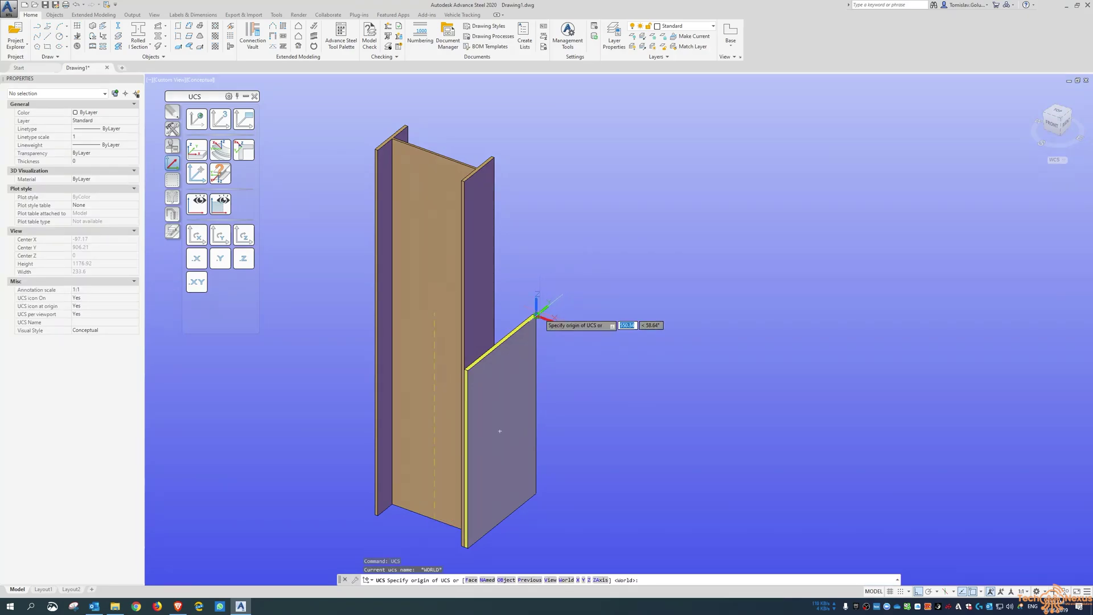
{"action": "left_click", "coordinate": [536, 317]}
{"action": "key", "text": "Return"}
{"action": "scroll", "coordinate": [532, 317], "scroll_direction": "up", "scroll_amount": 10}
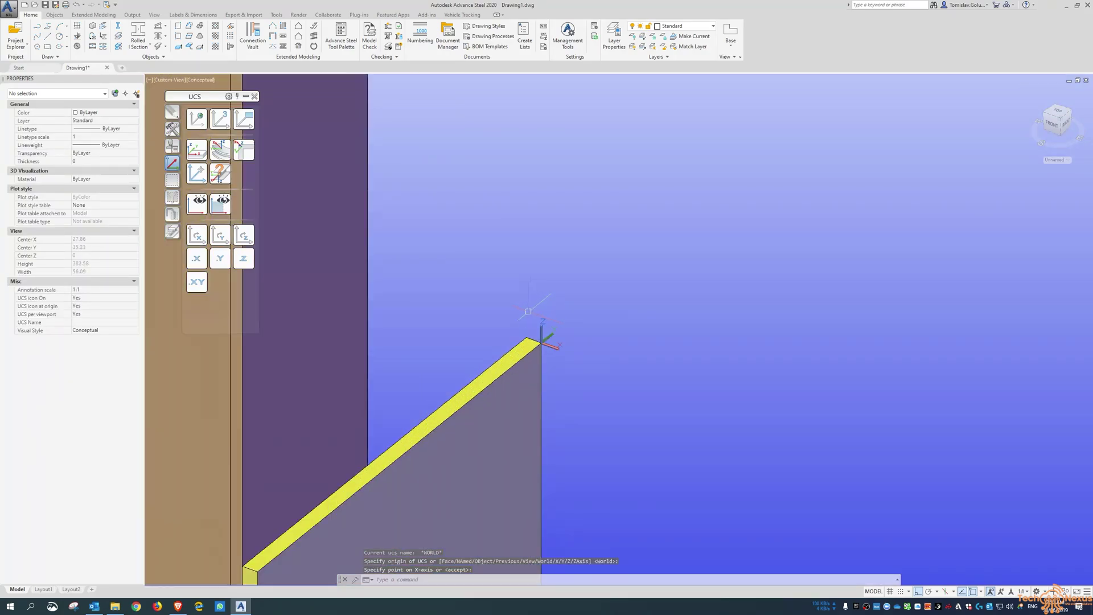
{"action": "scroll", "coordinate": [505, 276], "scroll_direction": "up", "scroll_amount": 2}
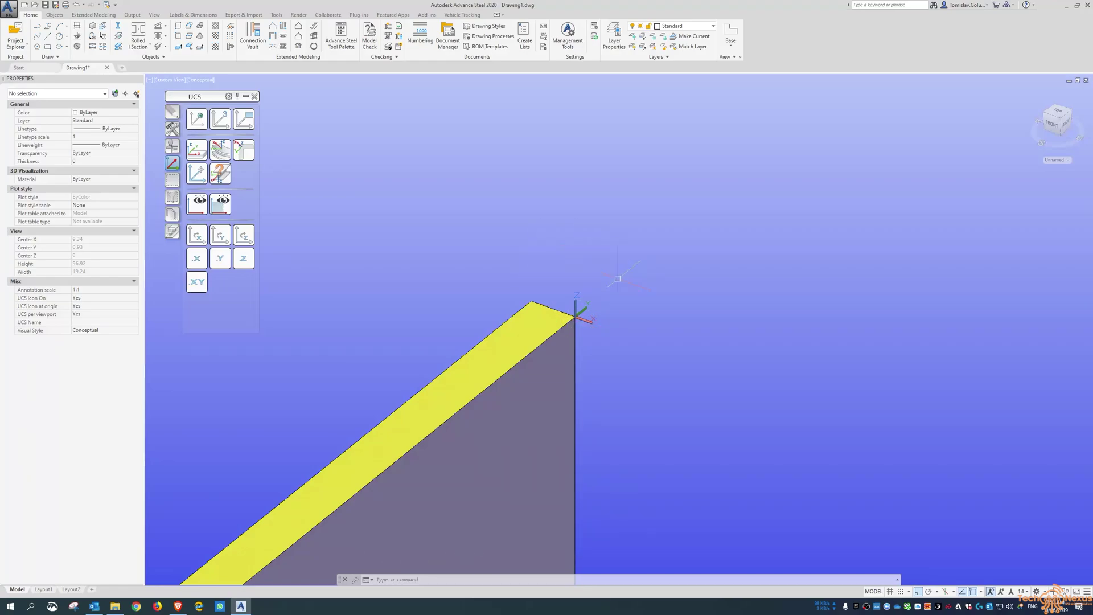
Rotate the UCS four times about X and draw a diagonal-point plate from the corner.
{"action": "left_click", "coordinate": [197, 234]}
{"action": "left_click", "coordinate": [200, 237]}
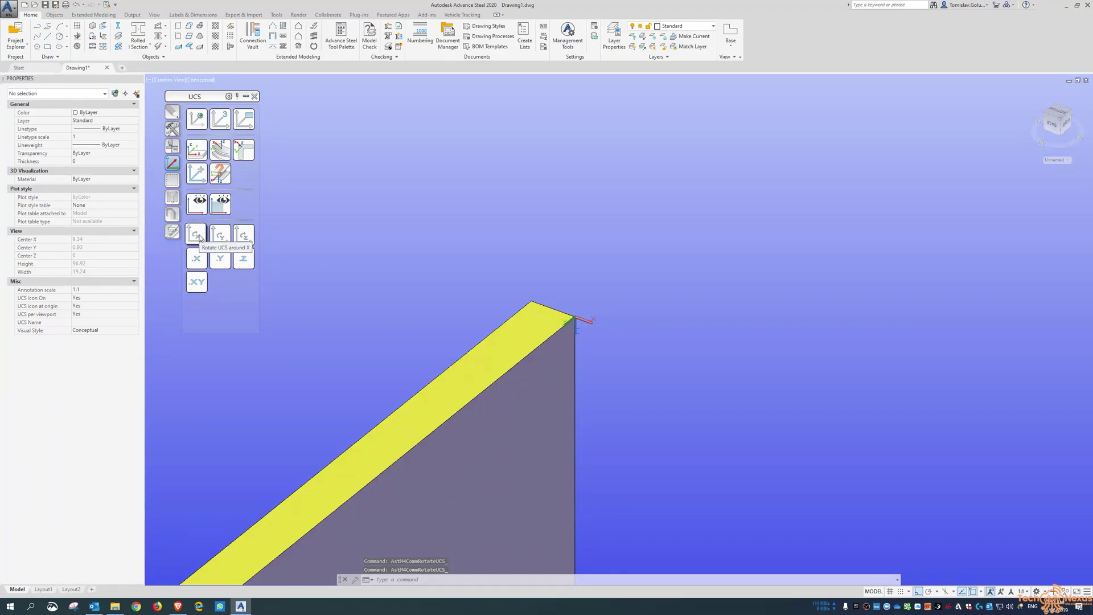
{"action": "left_click", "coordinate": [199, 236]}
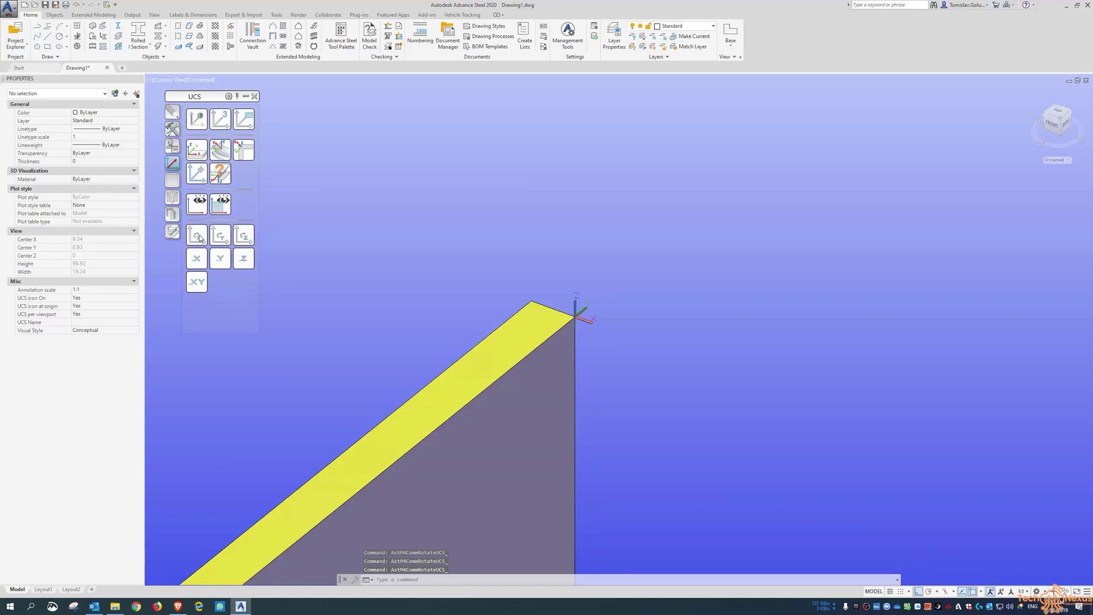
{"action": "left_click", "coordinate": [199, 237]}
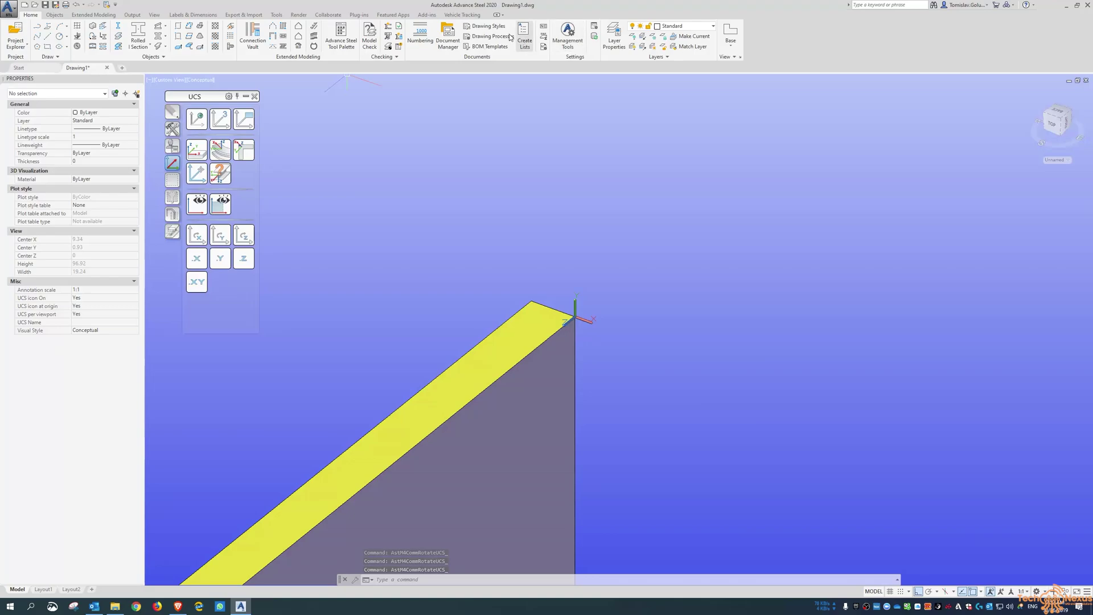
{"action": "left_click", "coordinate": [178, 27]}
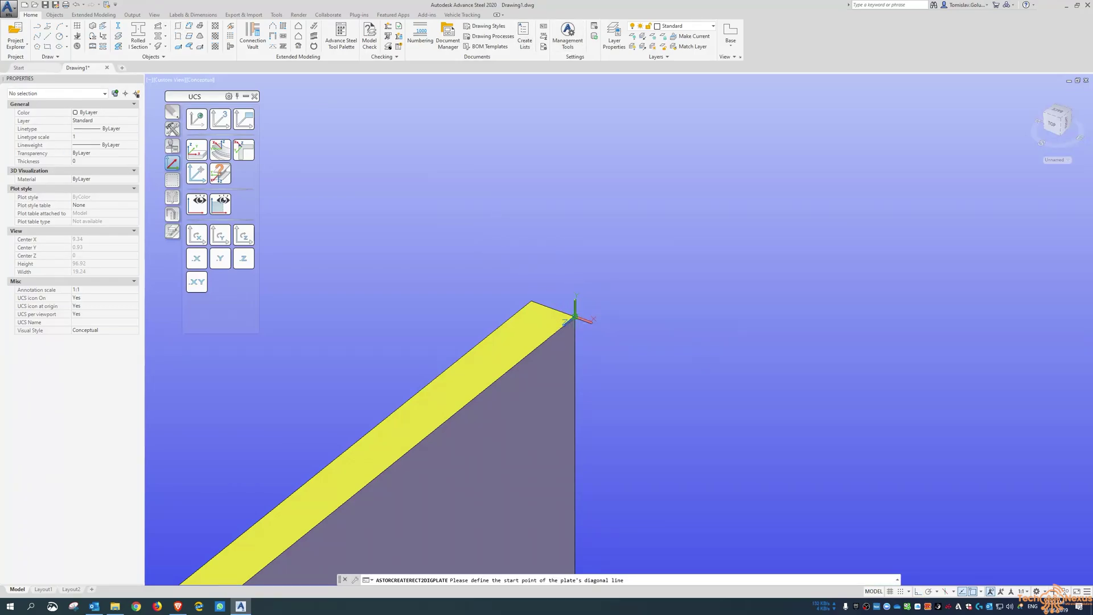
{"action": "scroll", "coordinate": [576, 310], "scroll_direction": "down", "scroll_amount": 2}
{"action": "left_click", "coordinate": [529, 233]}
{"action": "left_click", "coordinate": [716, 483]}
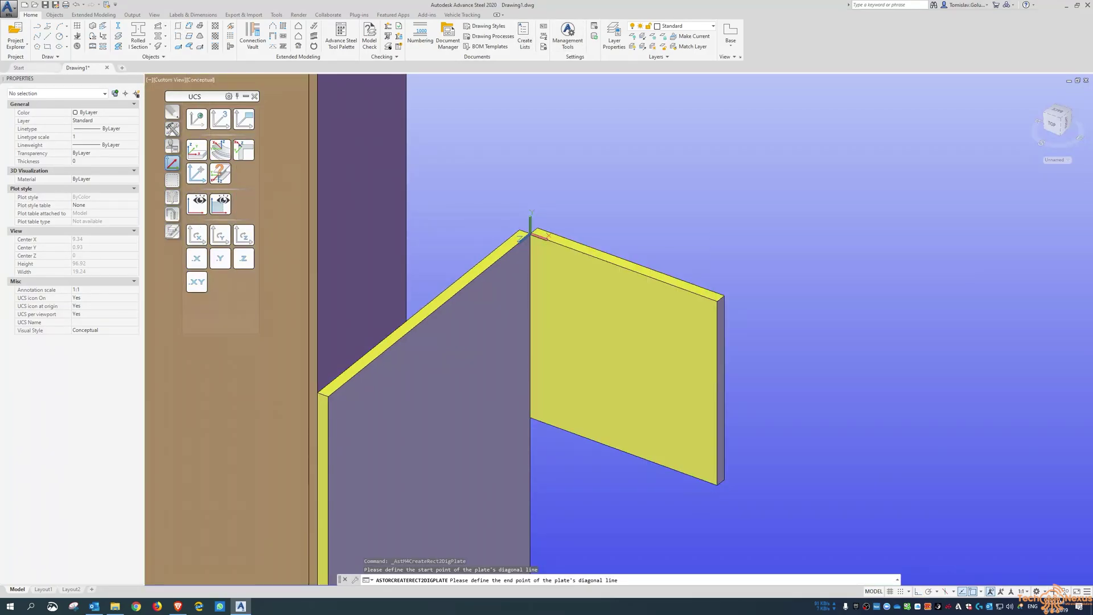
{"action": "left_click", "coordinate": [955, 194]}
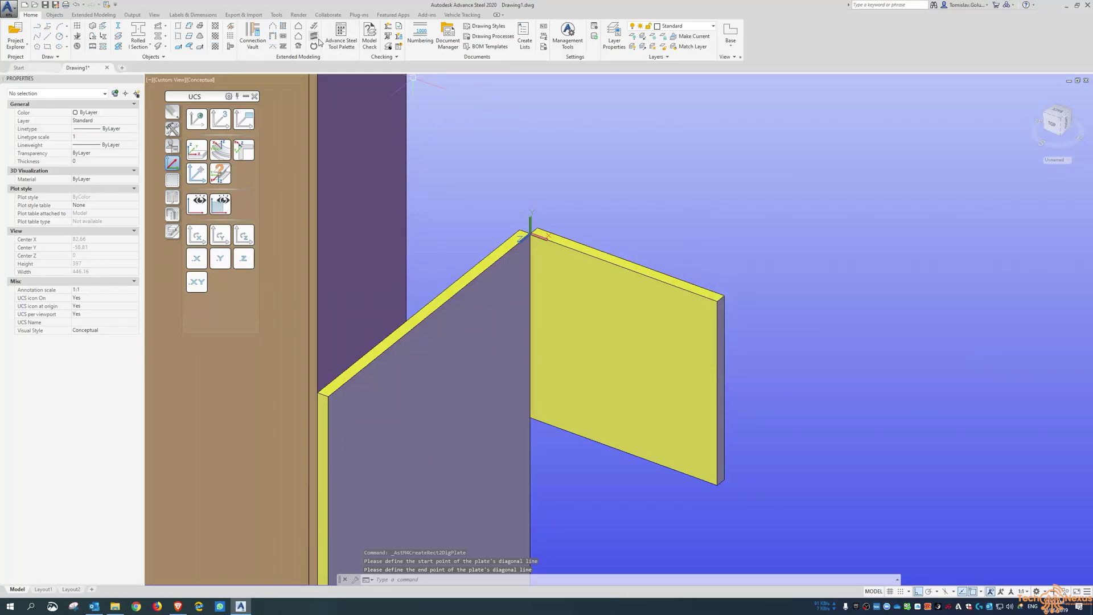
Join the existing and new plates with a folded-plate connection.
{"action": "left_click", "coordinate": [214, 36]}
{"action": "left_click", "coordinate": [519, 251]}
{"action": "left_click", "coordinate": [563, 250]}
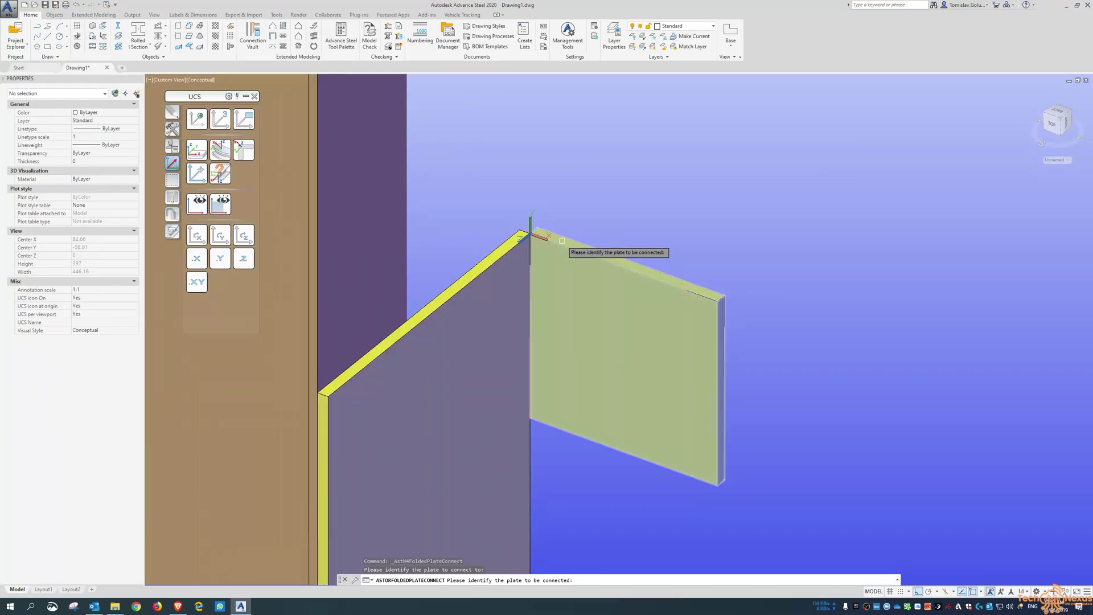
{"action": "key", "text": "BackSpace"}
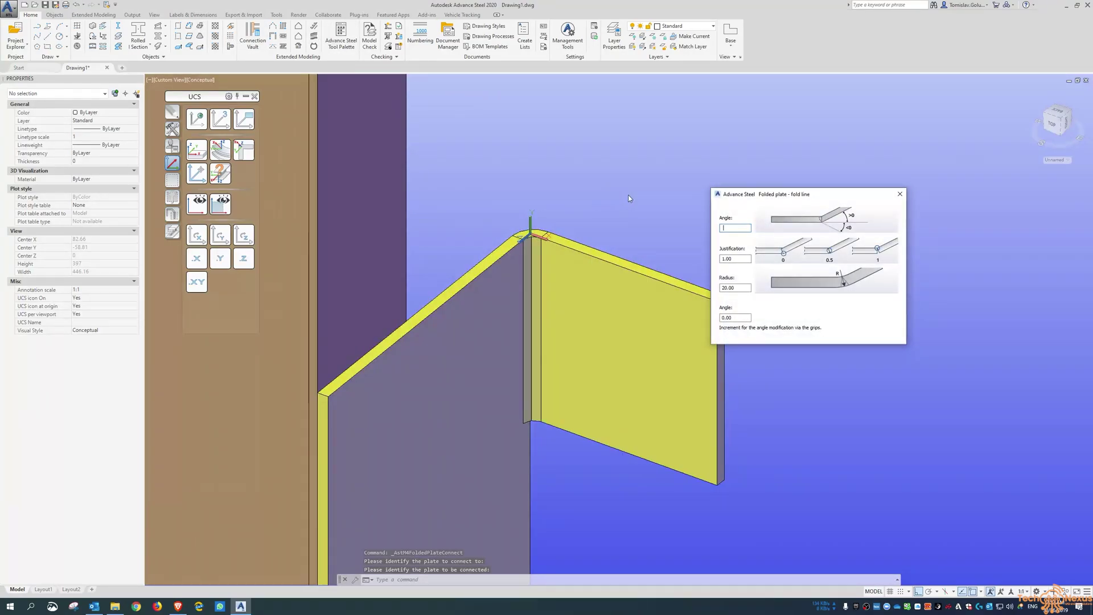
{"action": "left_click", "coordinate": [903, 196]}
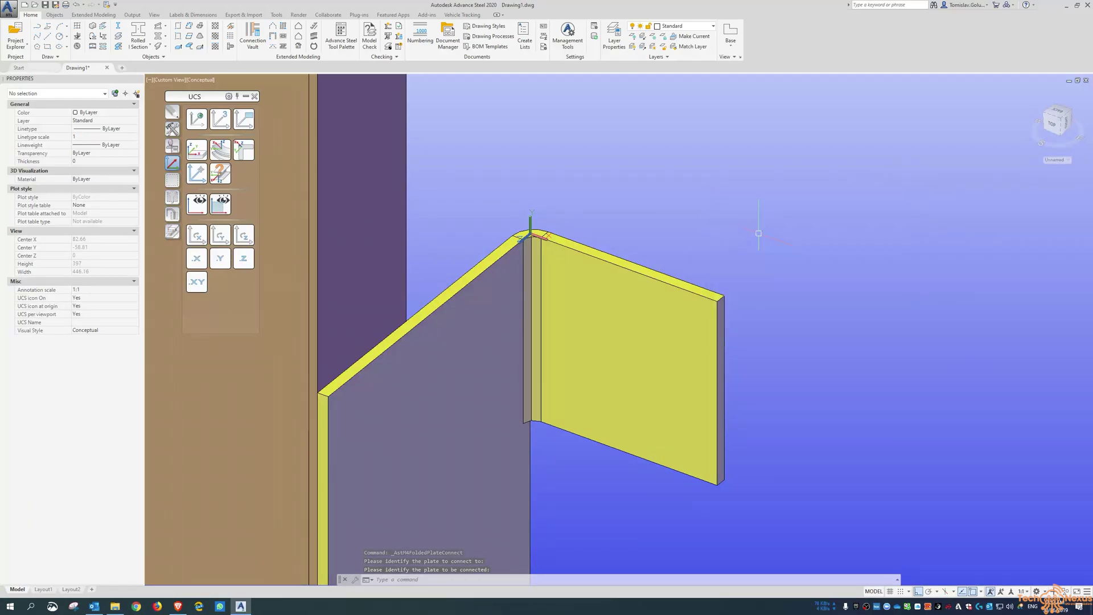
Move the UCS origin to the second plate's far corner and rotate it three times about Y.
{"action": "scroll", "coordinate": [771, 299], "scroll_direction": "up", "scroll_amount": 2}
{"action": "type", "text": "ucs"}
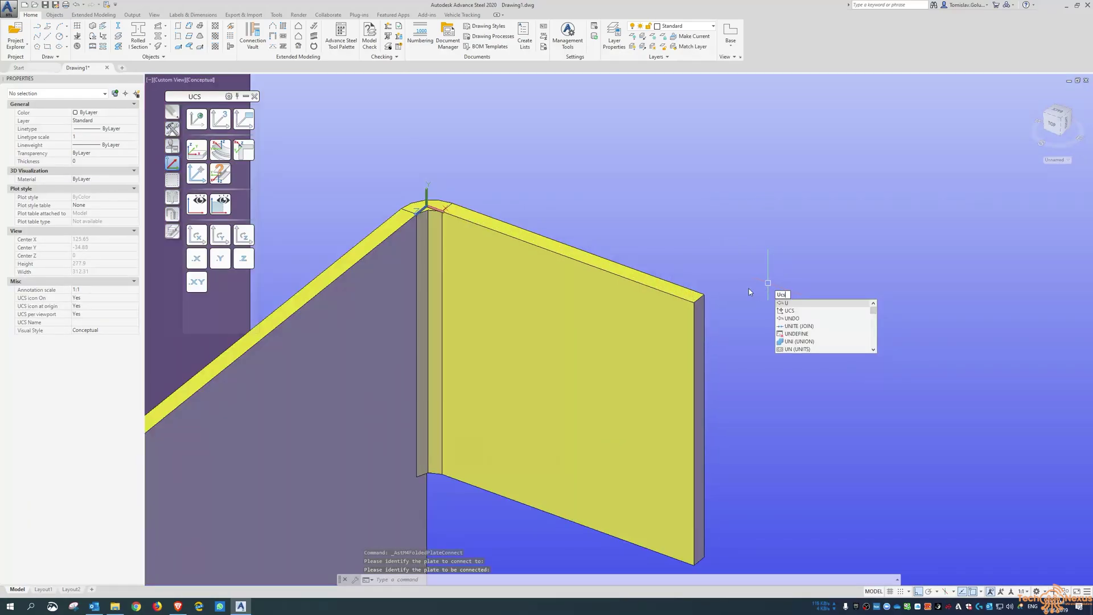
{"action": "key", "text": "Return"}
{"action": "left_click", "coordinate": [704, 296]}
{"action": "scroll", "coordinate": [721, 287], "scroll_direction": "up", "scroll_amount": 3}
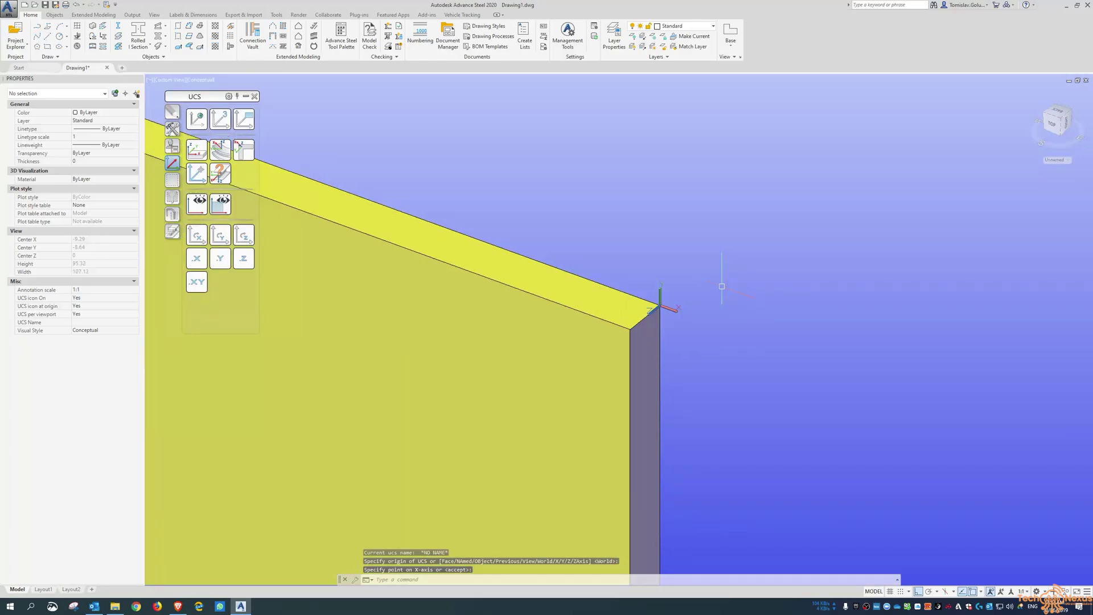
{"action": "left_click", "coordinate": [218, 236]}
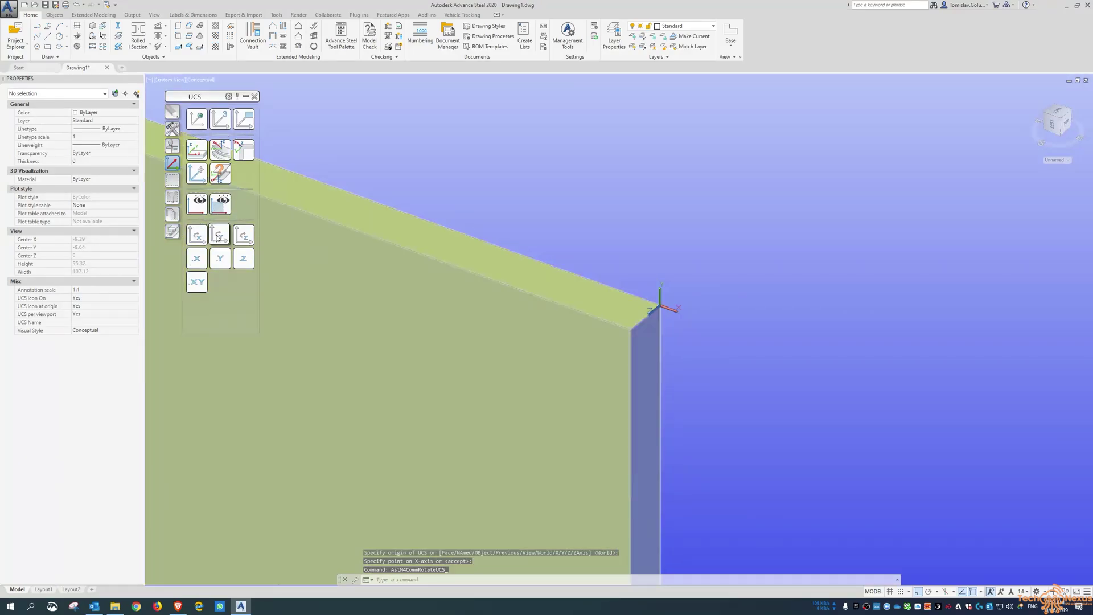
{"action": "left_click", "coordinate": [218, 236]}
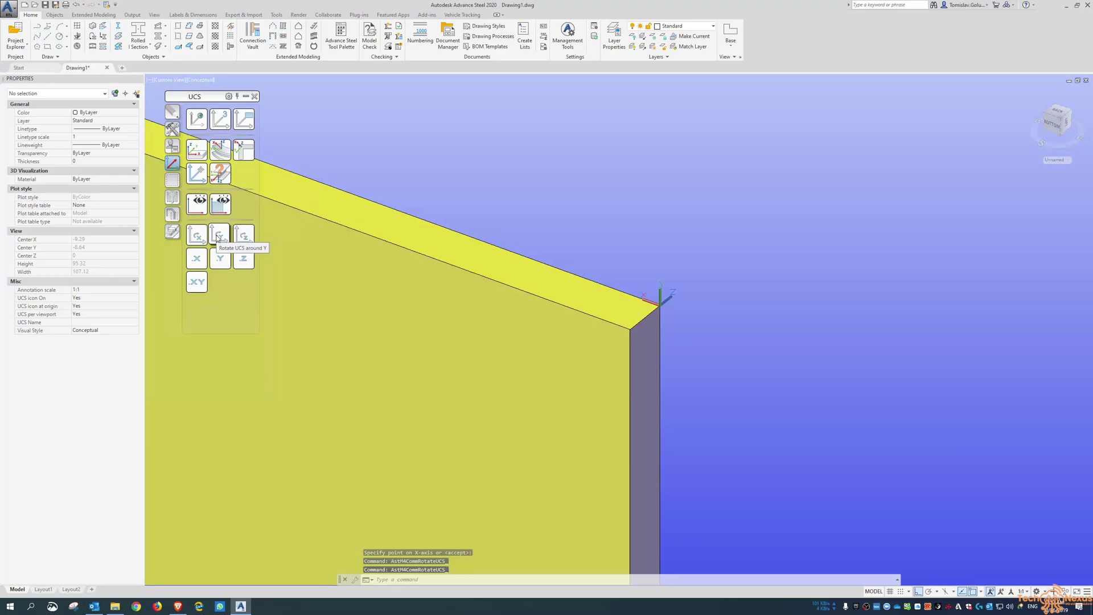
{"action": "left_click", "coordinate": [217, 235]}
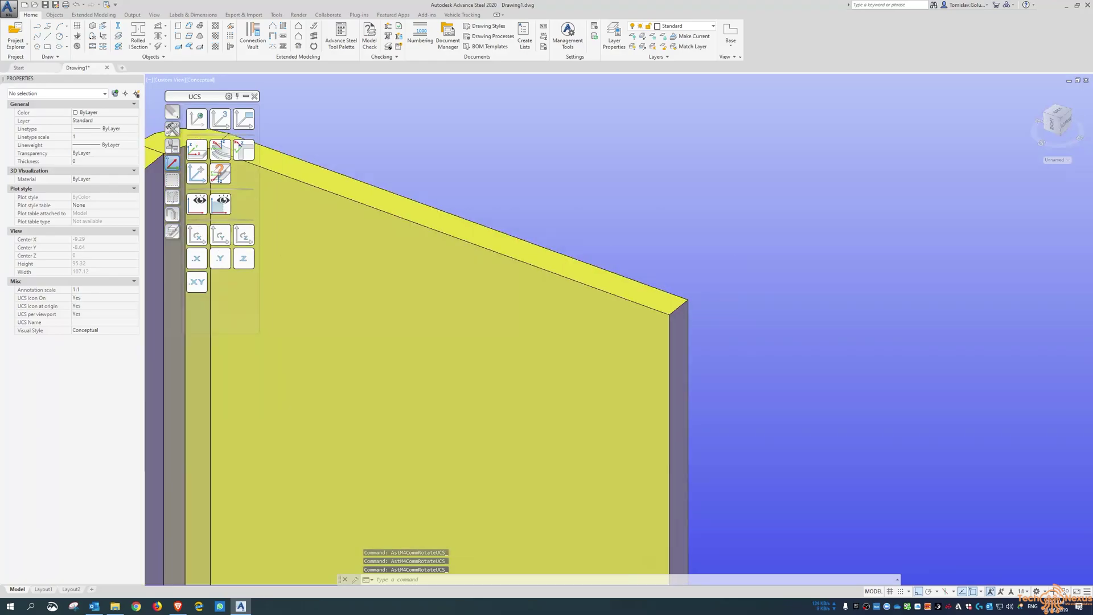
Draw a third rectangular plate by diagonal points from that corner.
{"action": "left_click", "coordinate": [181, 28]}
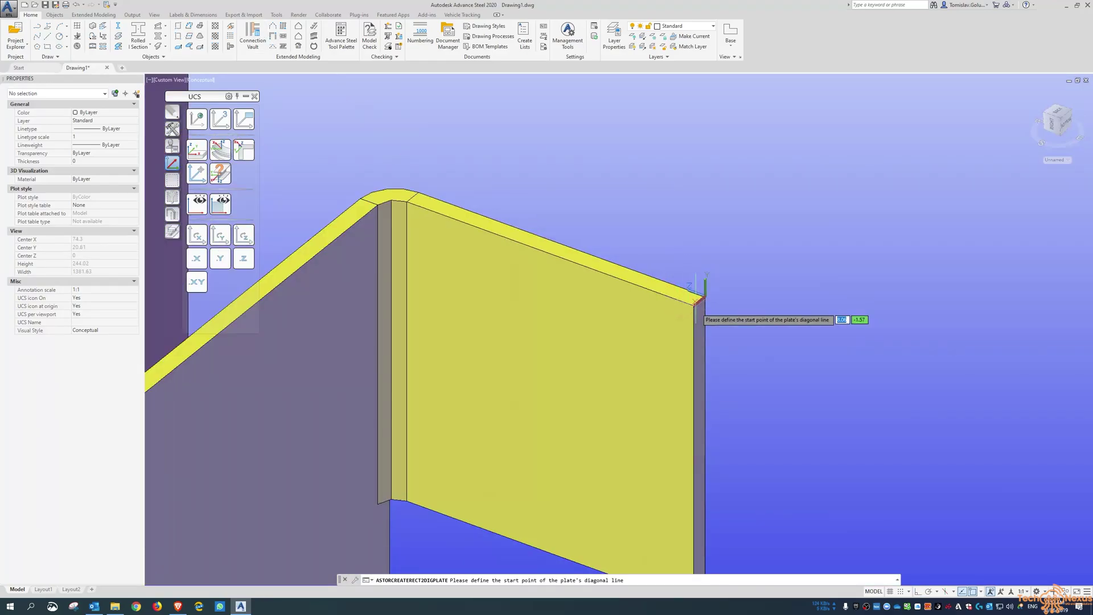
{"action": "left_click", "coordinate": [704, 297]}
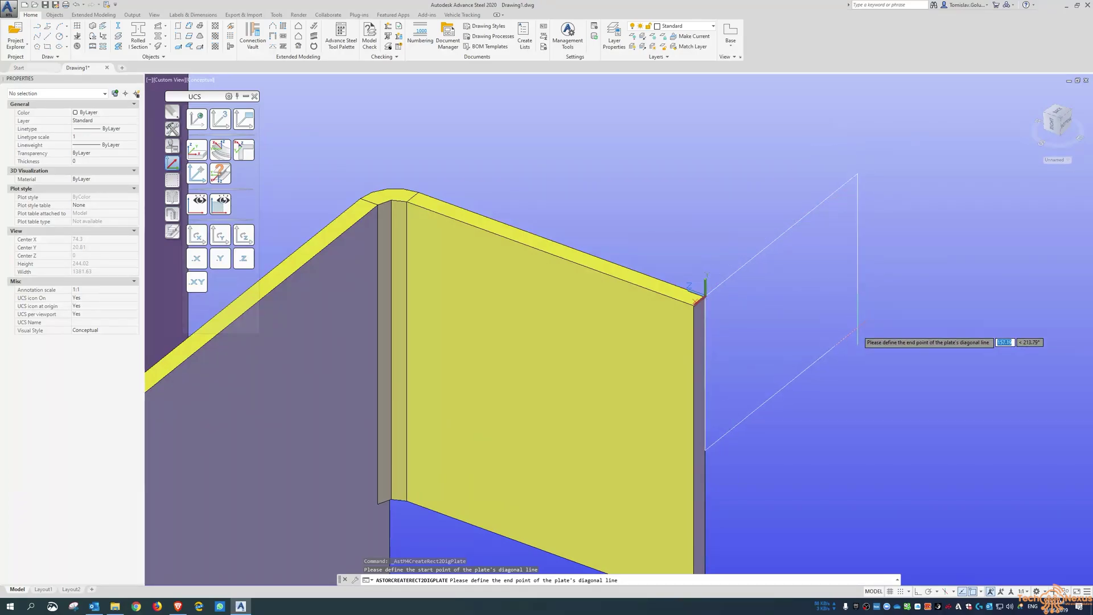
{"action": "left_click", "coordinate": [877, 365]}
{"action": "left_click", "coordinate": [954, 195]}
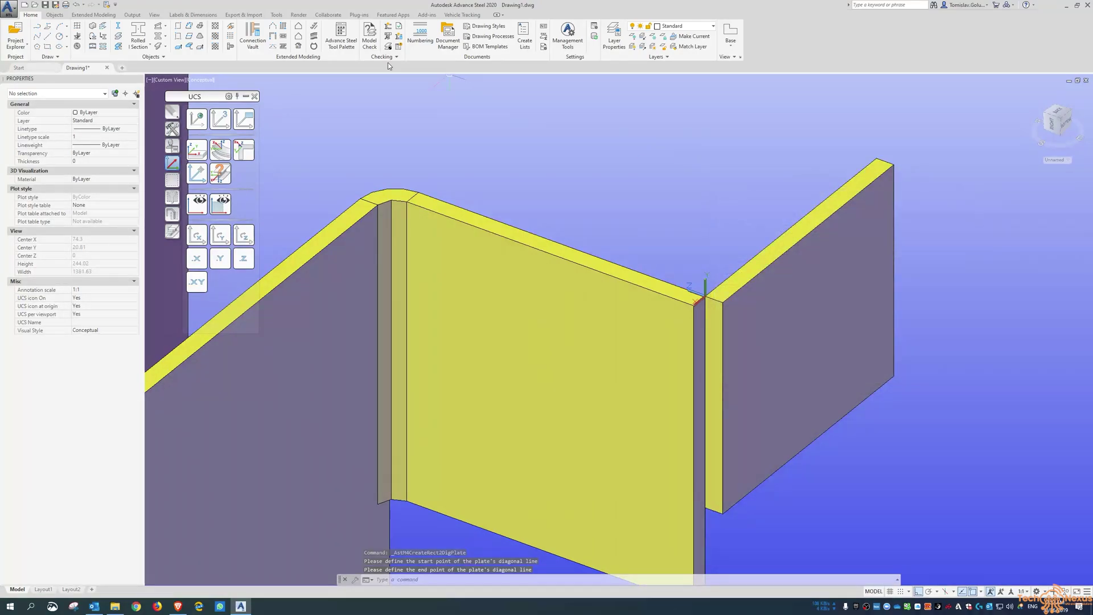
Connect the second and third plates with a folded-plate joint.
{"action": "left_click", "coordinate": [199, 27]}
{"action": "left_click", "coordinate": [695, 293]}
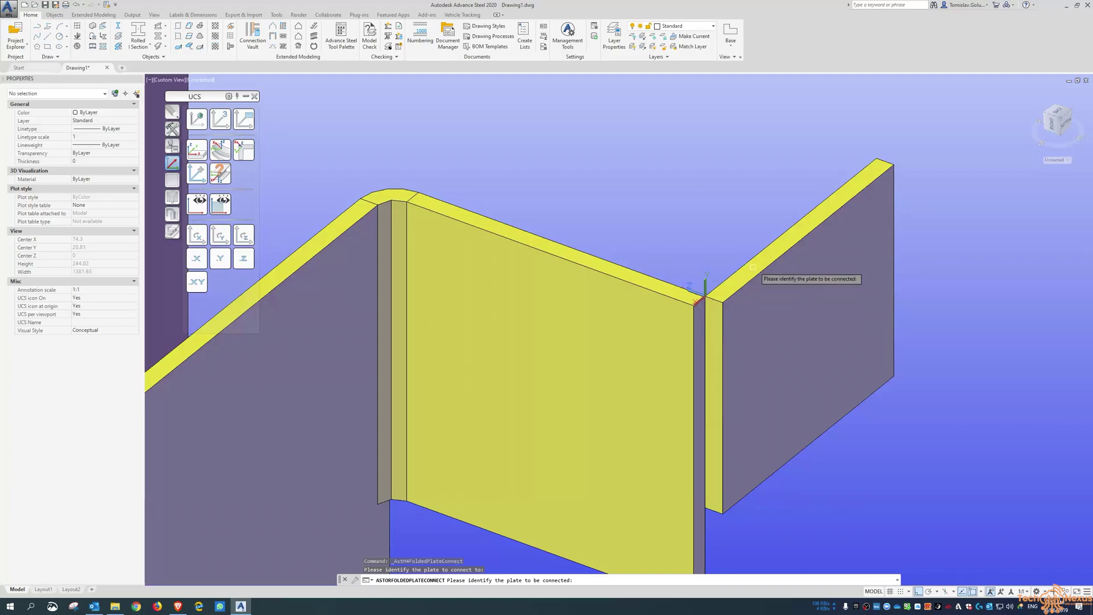
{"action": "left_click", "coordinate": [889, 187]}
{"action": "left_click", "coordinate": [899, 195]}
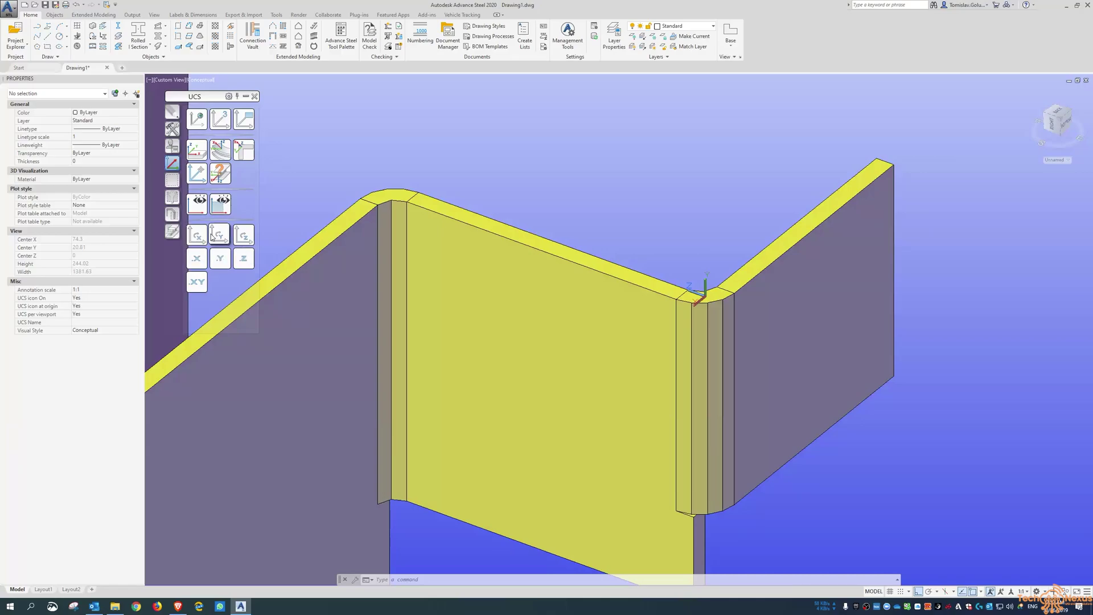
Return the coordinate system to World and recentre the model.
{"action": "scroll", "coordinate": [485, 188], "scroll_direction": "down", "scroll_amount": 4}
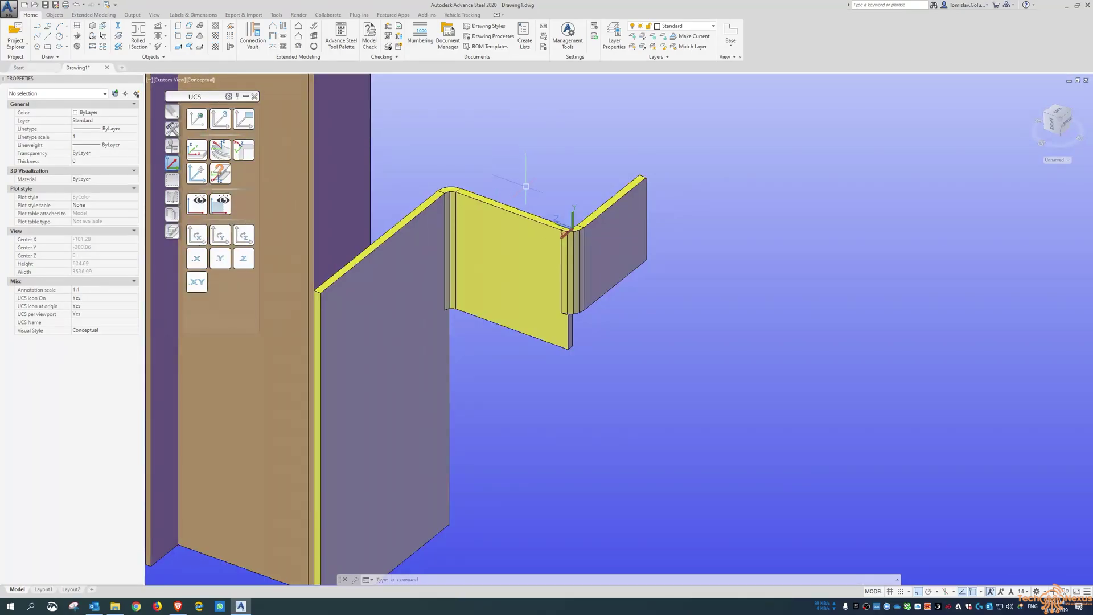
{"action": "key", "text": "Return"}
{"action": "key", "text": "Return"}
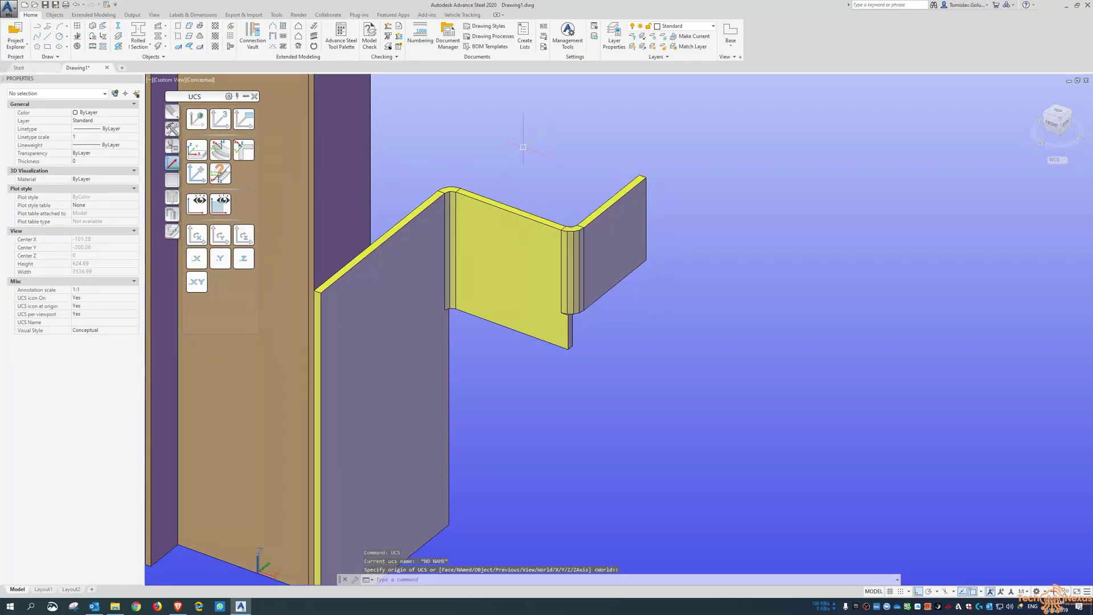
{"action": "scroll", "coordinate": [605, 180], "scroll_direction": "down", "scroll_amount": 4}
{"action": "middle_click_drag", "start_coordinate": [605, 180], "coordinate": [628, 239]}
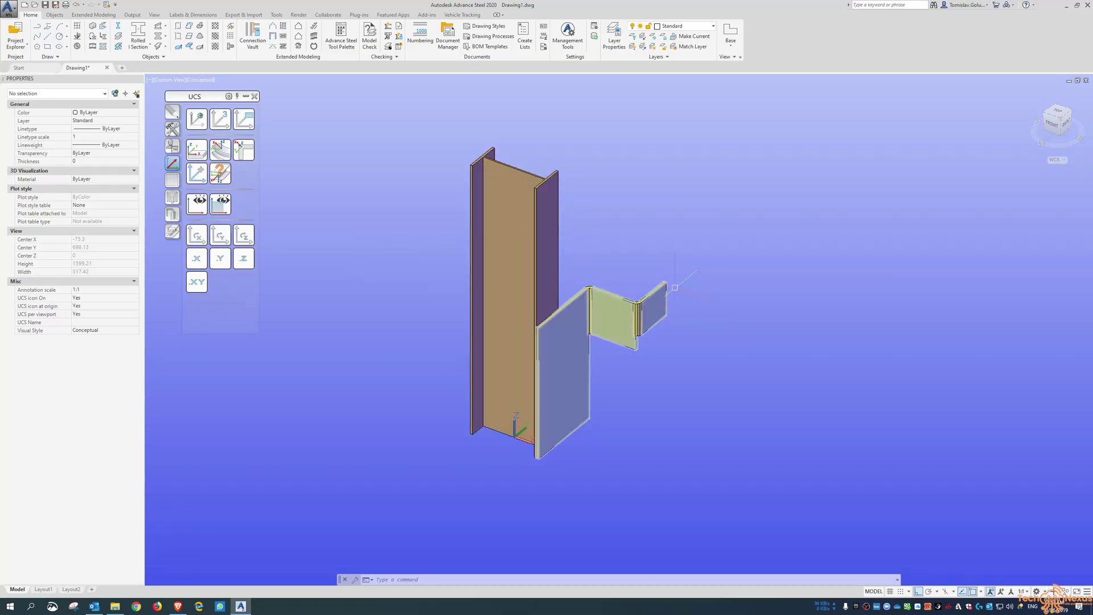
{"action": "scroll", "coordinate": [675, 285], "scroll_direction": "up", "scroll_amount": 6}
Snap the UCS origin to the last plate's outer top corner, then recentre the view.
{"action": "type", "text": "ucs"}
{"action": "key", "text": "Return"}
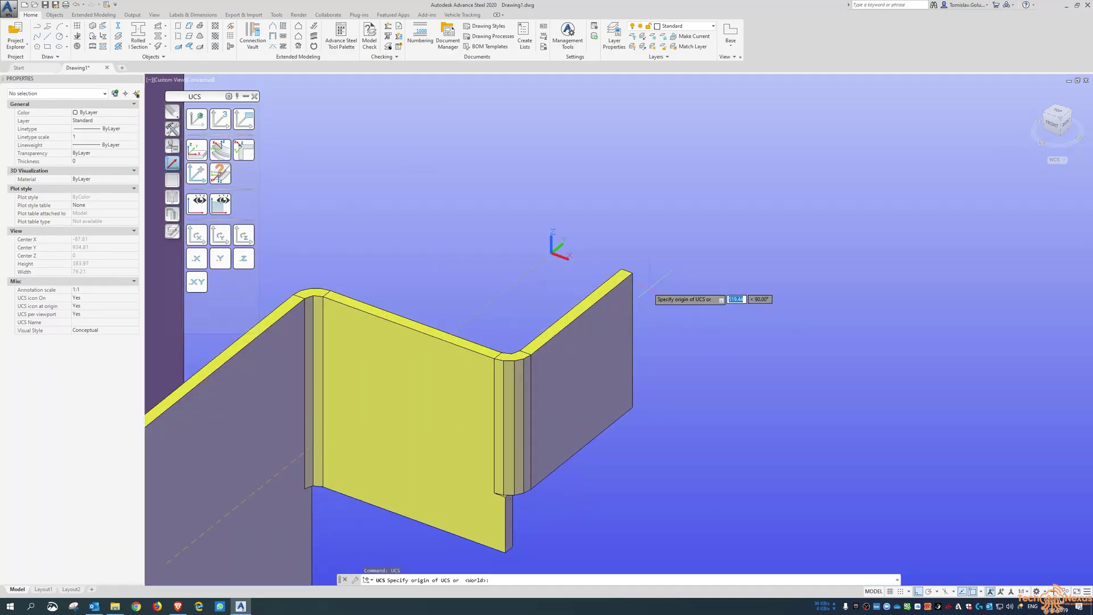
{"action": "left_click", "coordinate": [632, 273]}
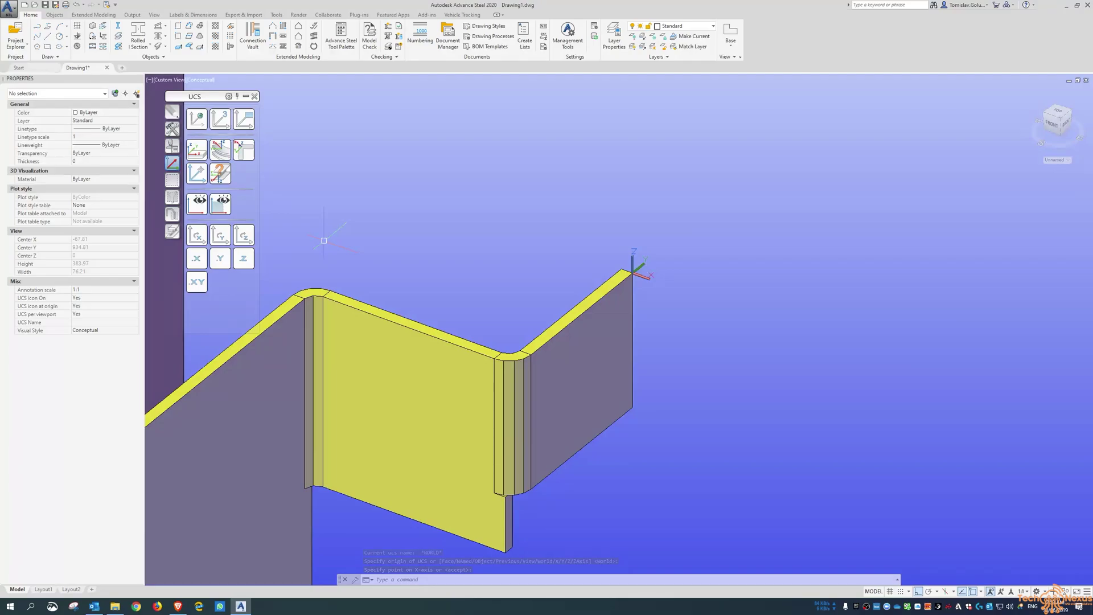
{"action": "scroll", "coordinate": [484, 240], "scroll_direction": "down", "scroll_amount": 5}
{"action": "middle_click_drag", "start_coordinate": [488, 215], "coordinate": [643, 277]}
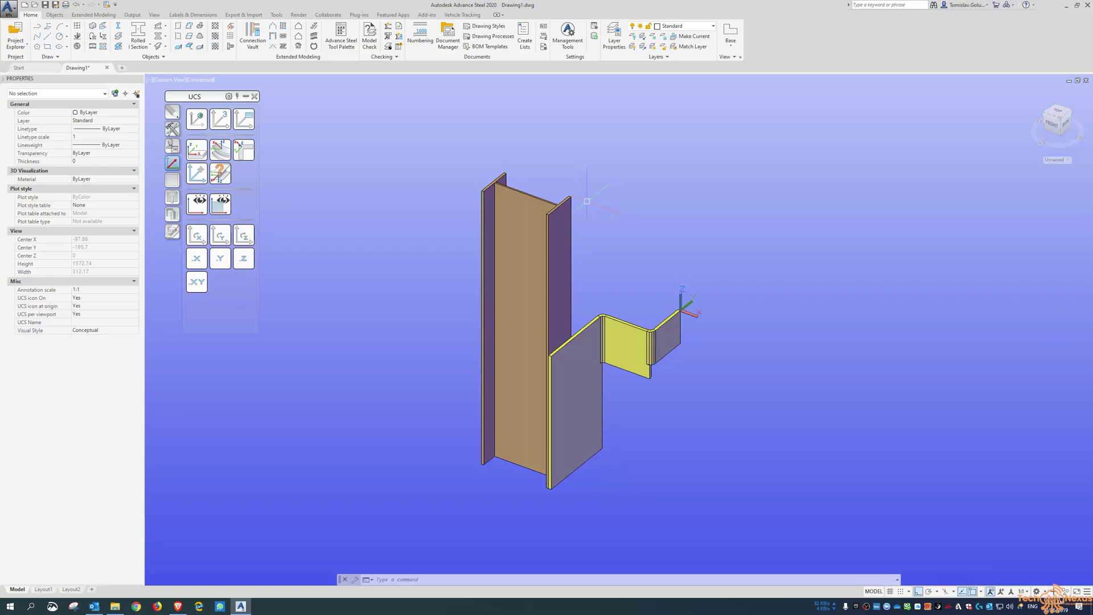
Run UCS and accept World to put the origin back at the column base.
{"action": "type", "text": "ucs"}
{"action": "key", "text": "Return"}
{"action": "key", "text": "Return"}
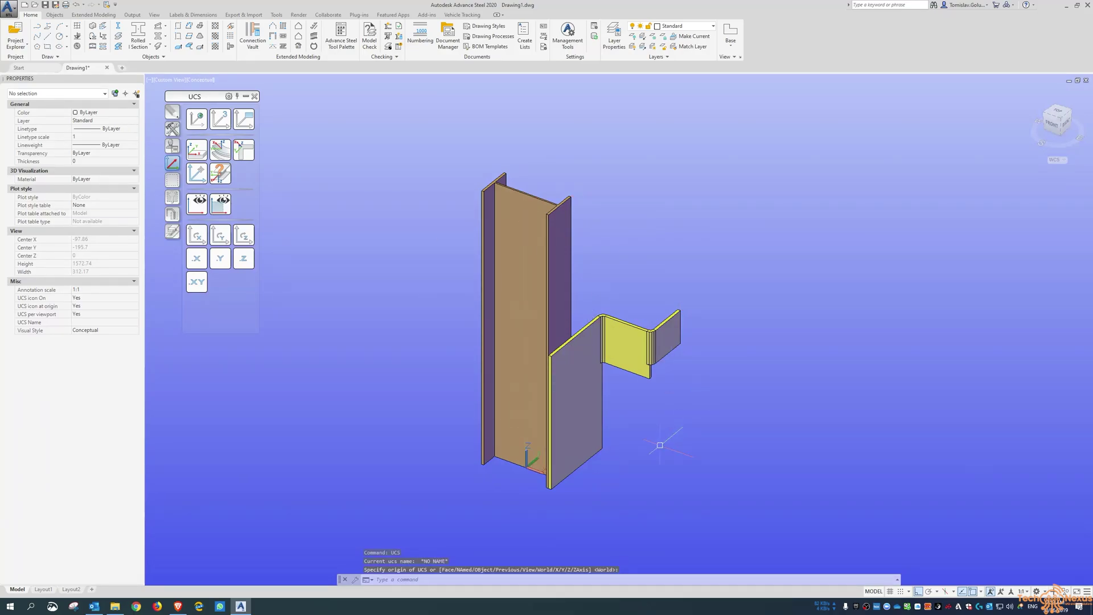